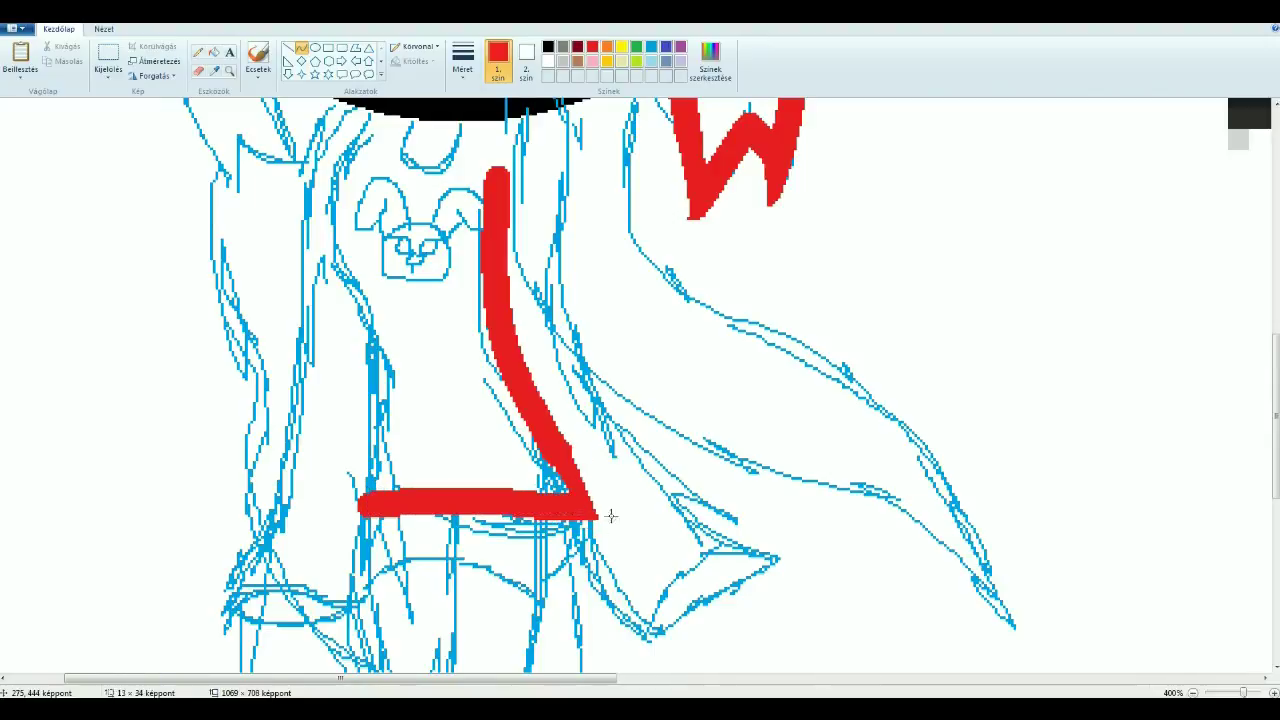
Step: Trace the left side of the torso from shoulder to hem with a thick red curve over the blue sketch
drag(370, 140, 383, 495)
mouse_move(340, 300)
mouse_down()
mouse_move(293, 237)
mouse_move(361, 320)
mouse_up()
scroll(361, 320, down, 3)
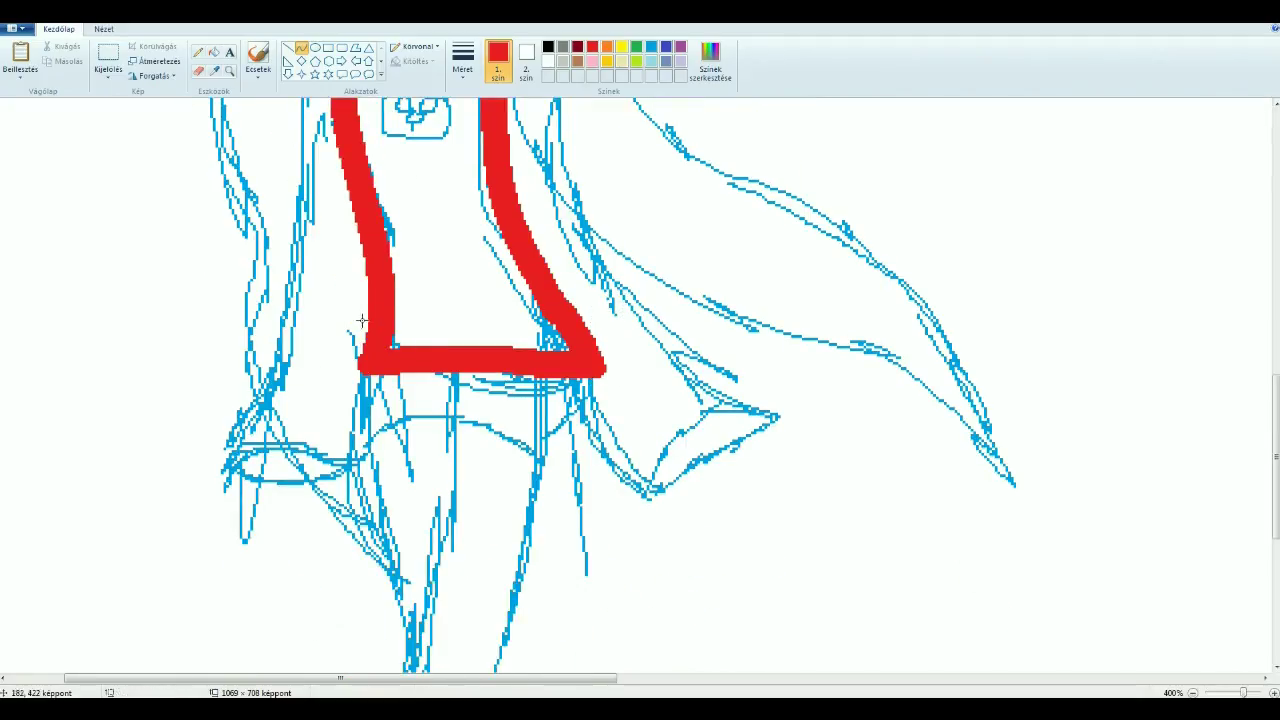
Step: Trace the front leg in thick red with two long sides and a short closing line at the foot
scroll(415, 350, down, 6)
drag(463, 98, 380, 543)
drag(545, 98, 468, 525)
drag(380, 545, 470, 540)
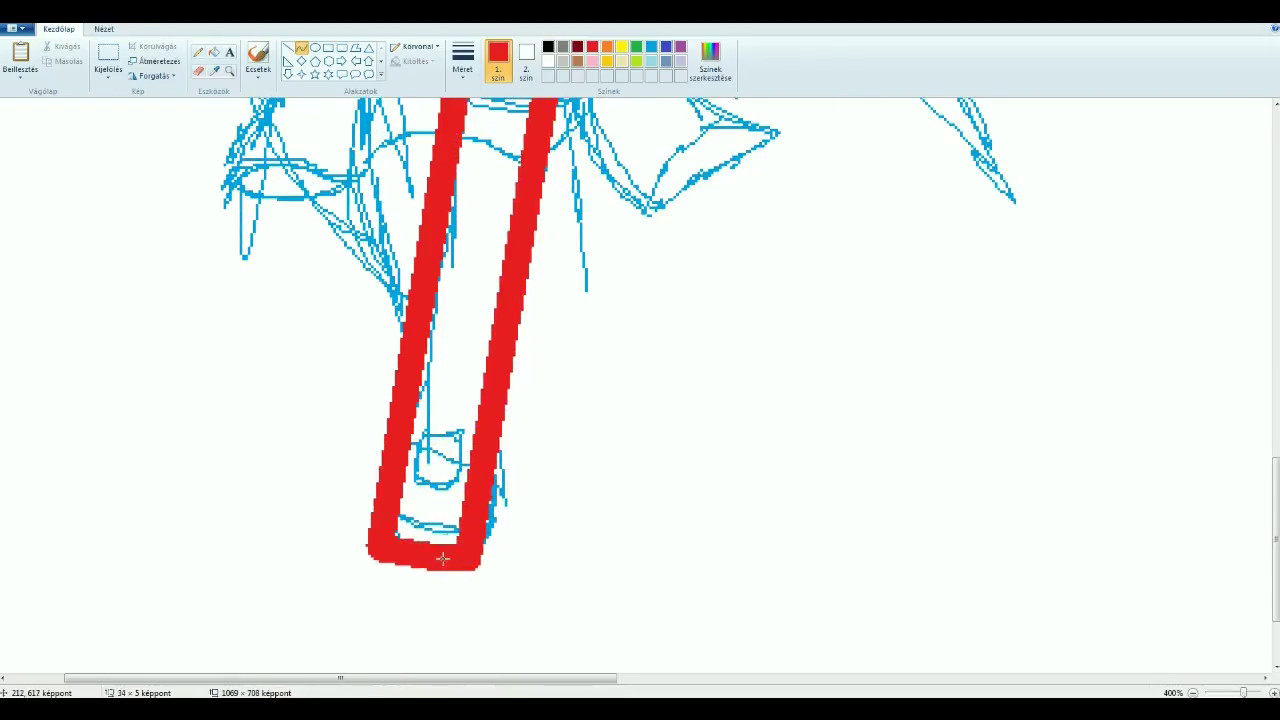
Step: Trace the outer edge of the rear leg and the short edge at the right hip in thick red
scroll(365, 233, up, 3)
drag(365, 233, 392, 668)
scroll(365, 300, up, 3)
scroll(365, 300, up, 3)
drag(607, 372, 552, 435)
scroll(628, 395, up, 6)
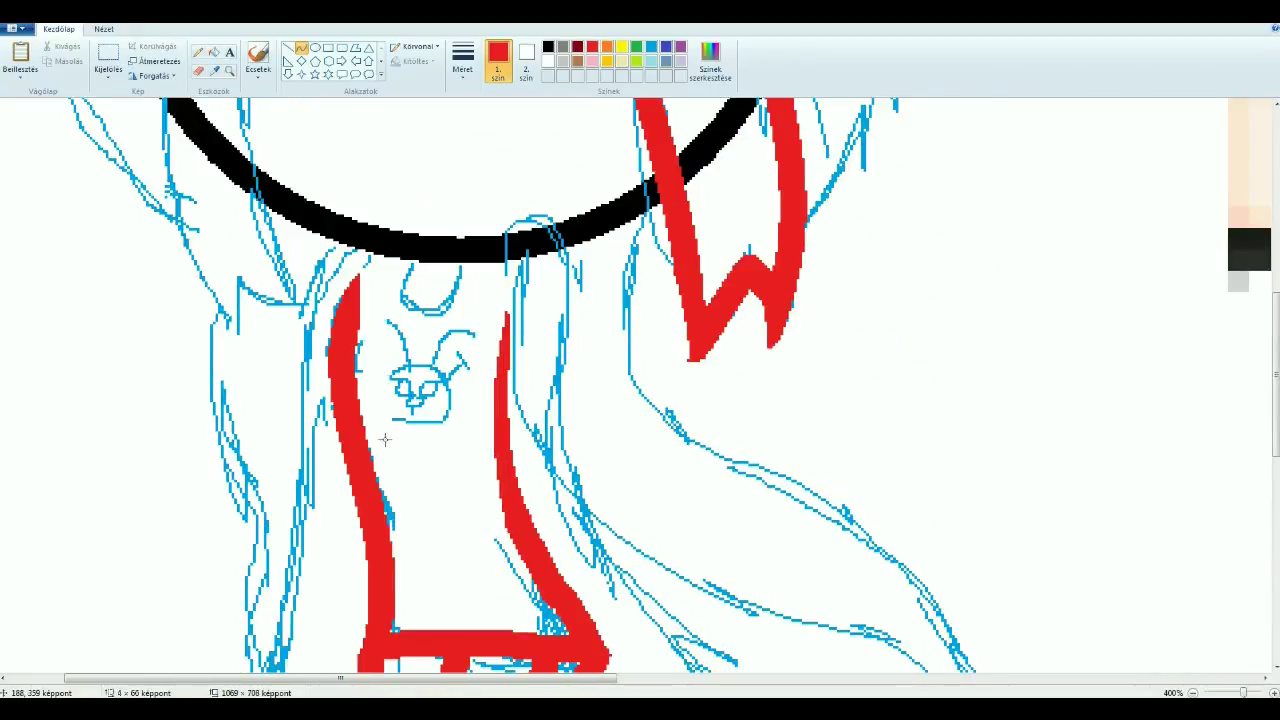
Step: Trace the fringe across the forehead with thick red curves meeting in a point between the eyes
scroll(376, 347, up, 6)
mouse_move(243, 149)
mouse_down()
mouse_move(500, 314)
mouse_move(366, 194)
mouse_up()
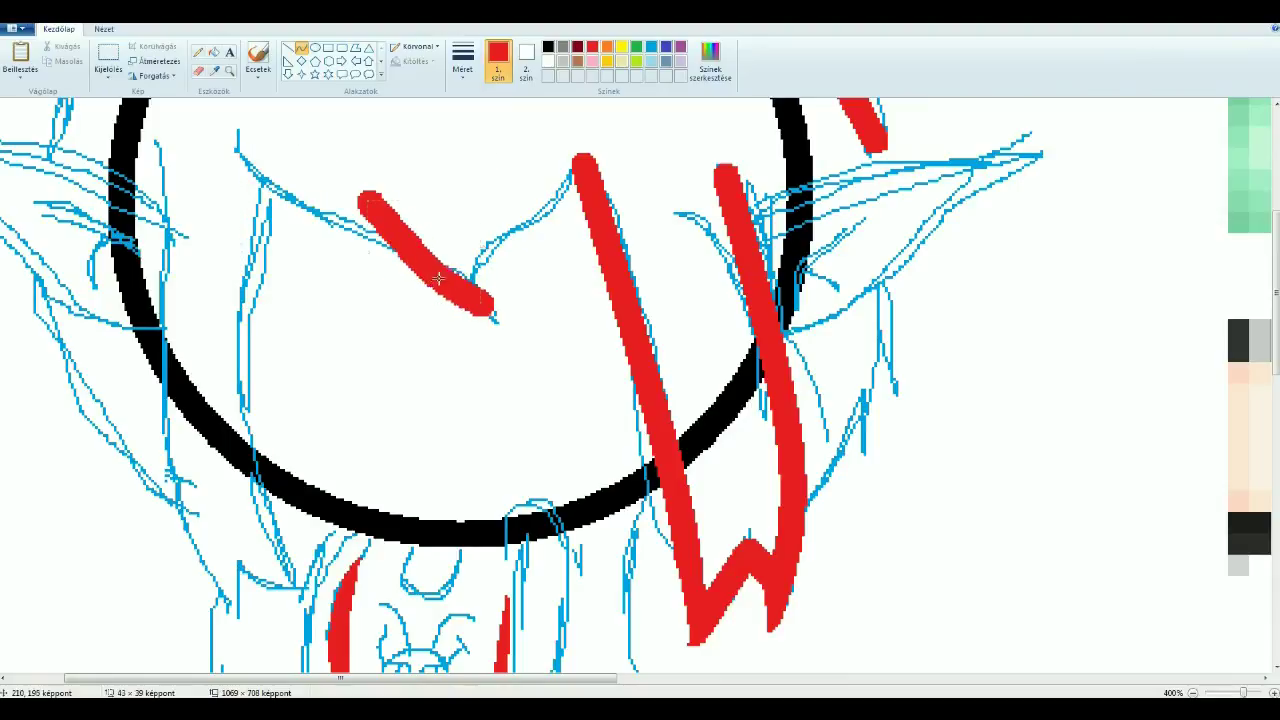
drag(462, 296, 580, 160)
click(247, 146)
Step: Trace the inner and outer edges of the left front hair lock and its tip in thick red
mouse_move(250, 160)
mouse_down()
mouse_move(390, 250)
mouse_move(243, 643)
mouse_move(300, 588)
mouse_up()
scroll(245, 373, down, 3)
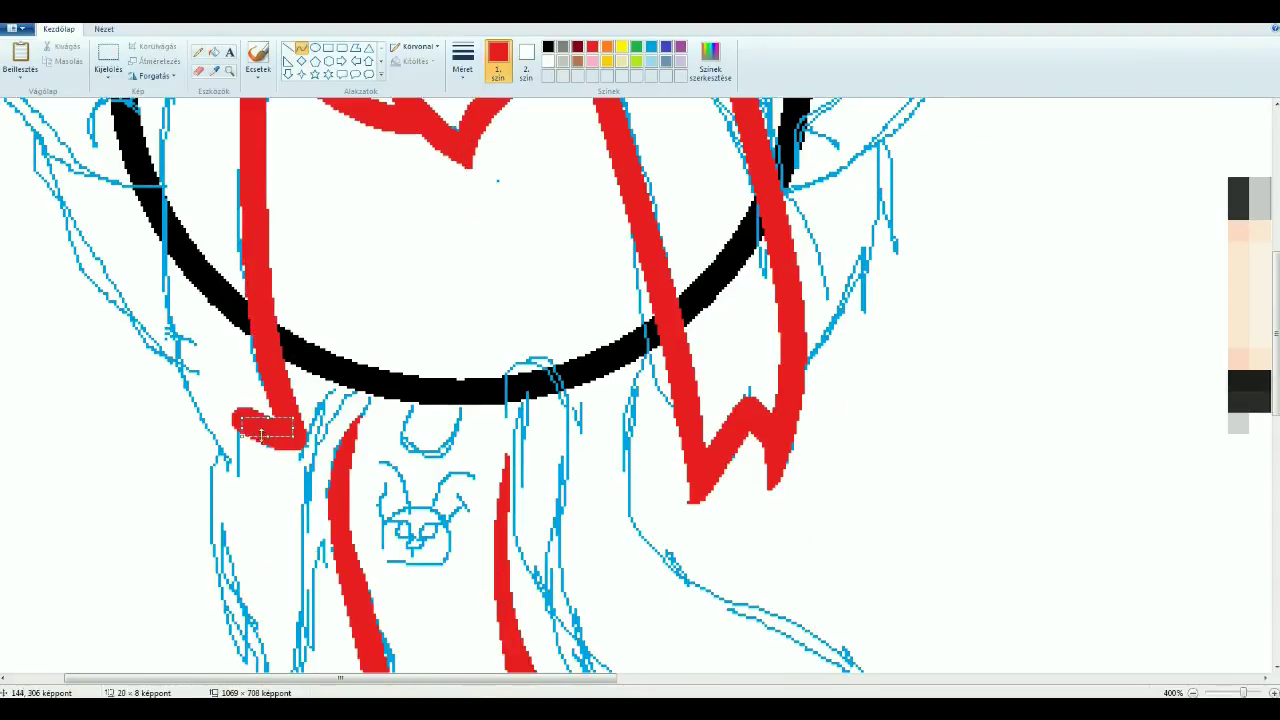
mouse_move(236, 438)
mouse_down()
mouse_move(230, 472)
mouse_move(165, 98)
mouse_up()
scroll(232, 472, up, 3)
scroll(232, 472, down, 3)
click(232, 505)
scroll(232, 505, up, 6)
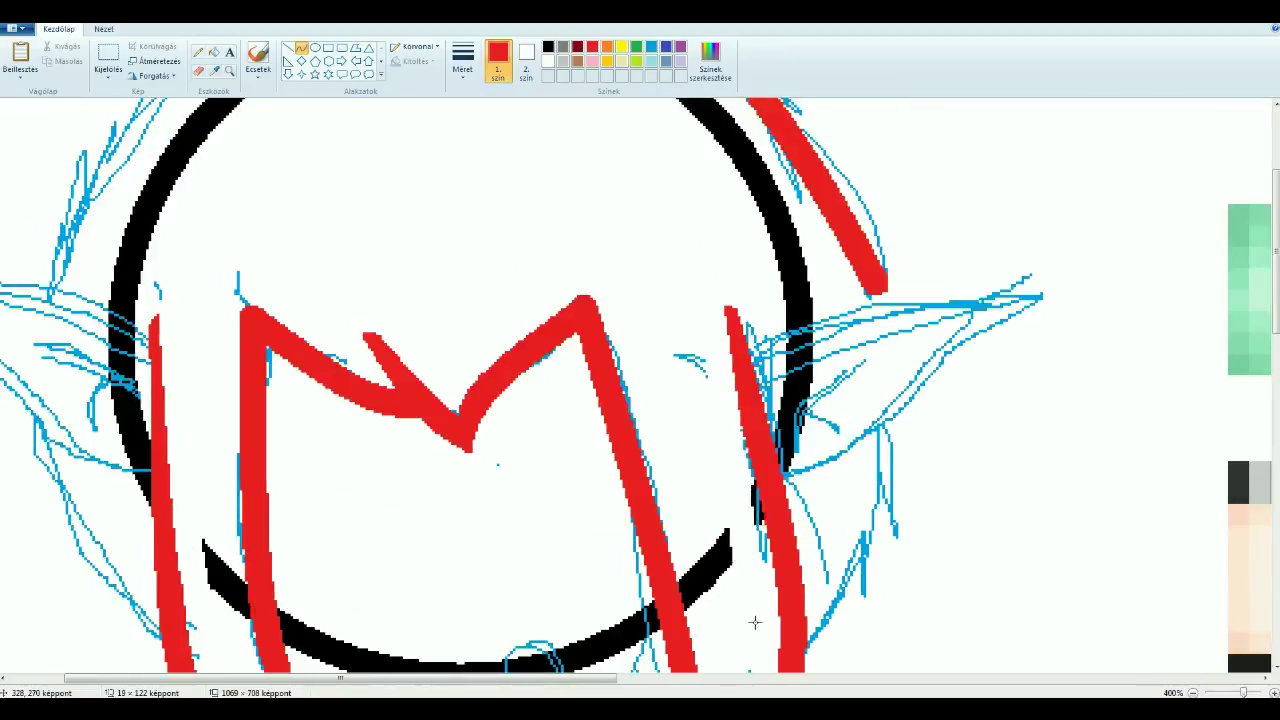
Step: Trace the pointed right ear in thick red with its upper edge, lower edge and inner fold line
scroll(515, 690, left, 2)
drag(815, 345, 1108, 290)
drag(960, 318, 975, 298)
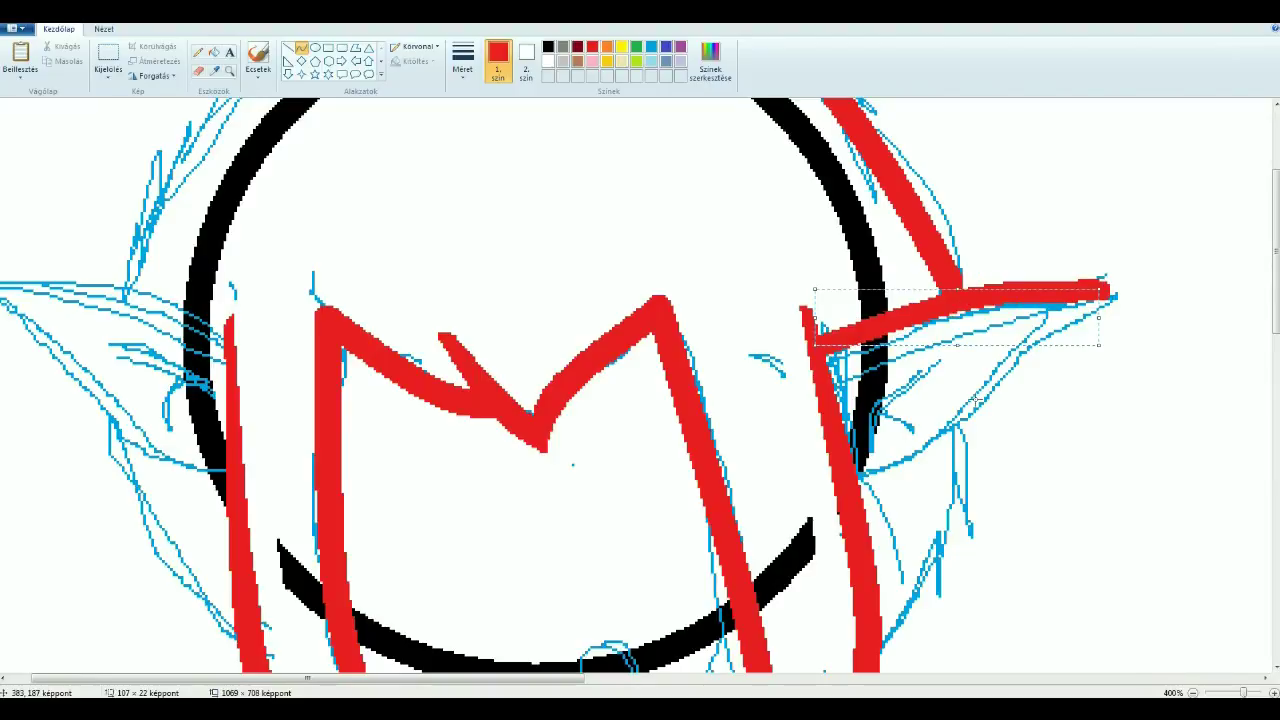
drag(1113, 296, 855, 490)
drag(960, 410, 1000, 440)
drag(950, 360, 960, 345)
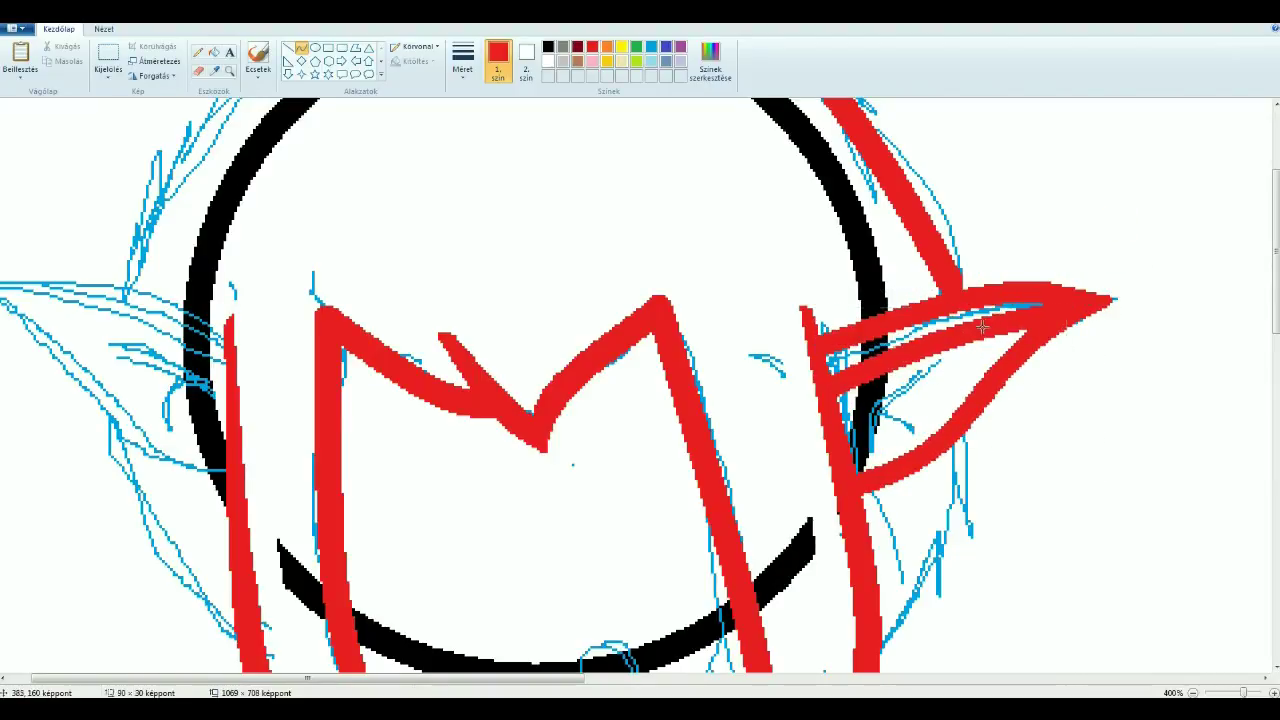
Step: Trace the pointed left ear in thick red with its upper edge, lower edge and inner fold line
scroll(40, 280, left, 1)
drag(20, 284, 272, 328)
drag(150, 305, 74, 223)
drag(18, 286, 272, 465)
drag(145, 375, 100, 440)
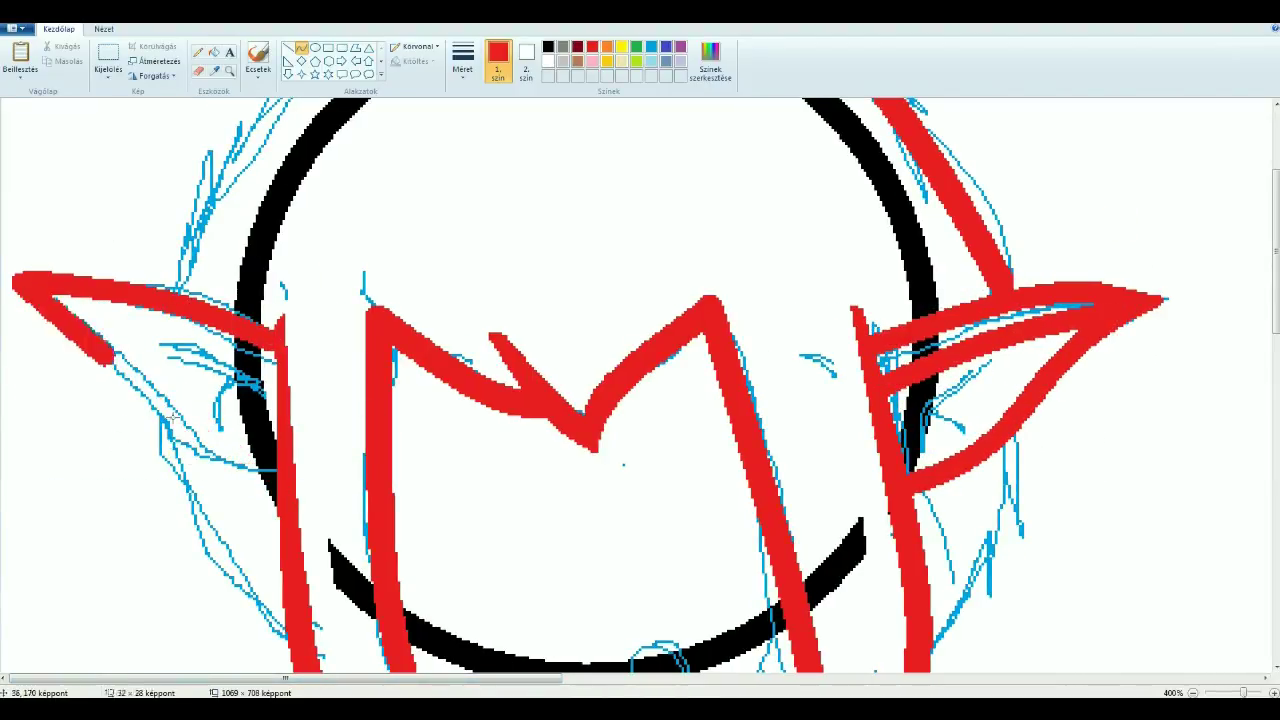
drag(58, 297, 278, 383)
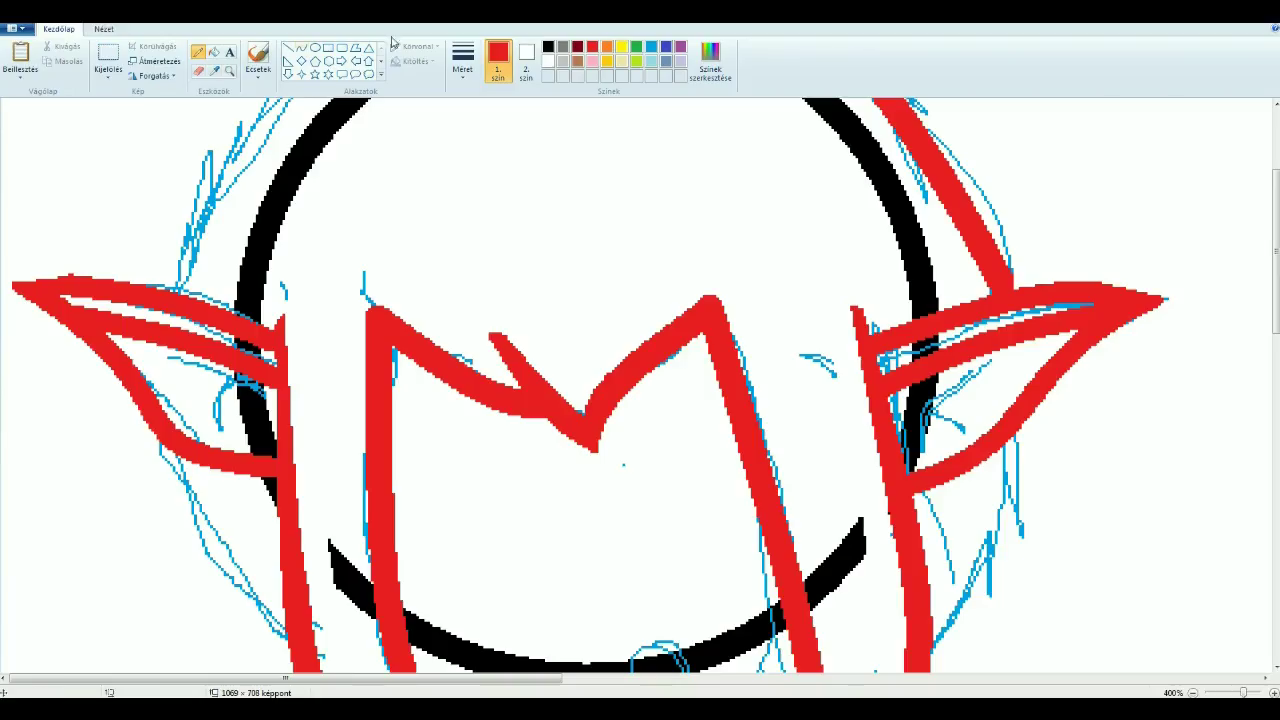
Step: Add the small inner-ear detail curves to both ears with a thinner red line
click(301, 47)
click(462, 60)
click(490, 155)
drag(165, 365, 262, 408)
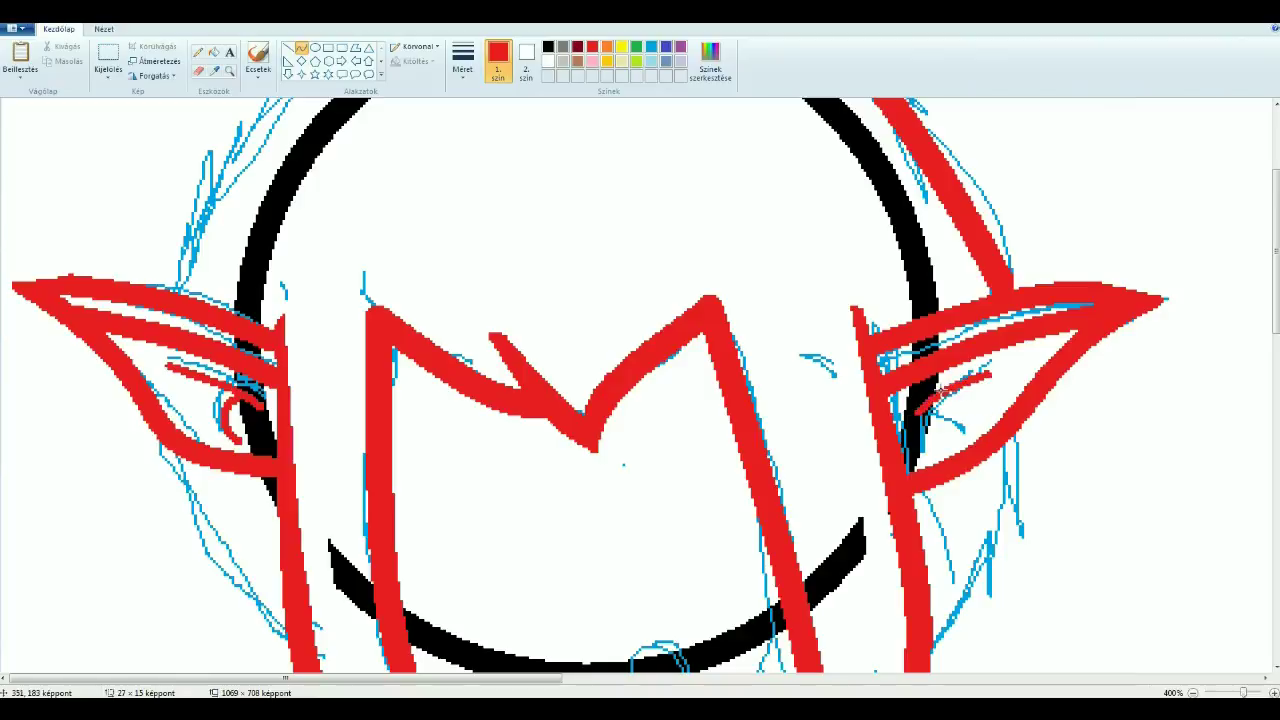
Step: Trace the hair's outer contour above the left ear and below both ears with thick red curves
scroll(950, 408, up, 3)
drag(462, 166, 172, 498)
drag(300, 330, 220, 308)
scroll(584, 267, down, 6)
scroll(837, 313, up, 2)
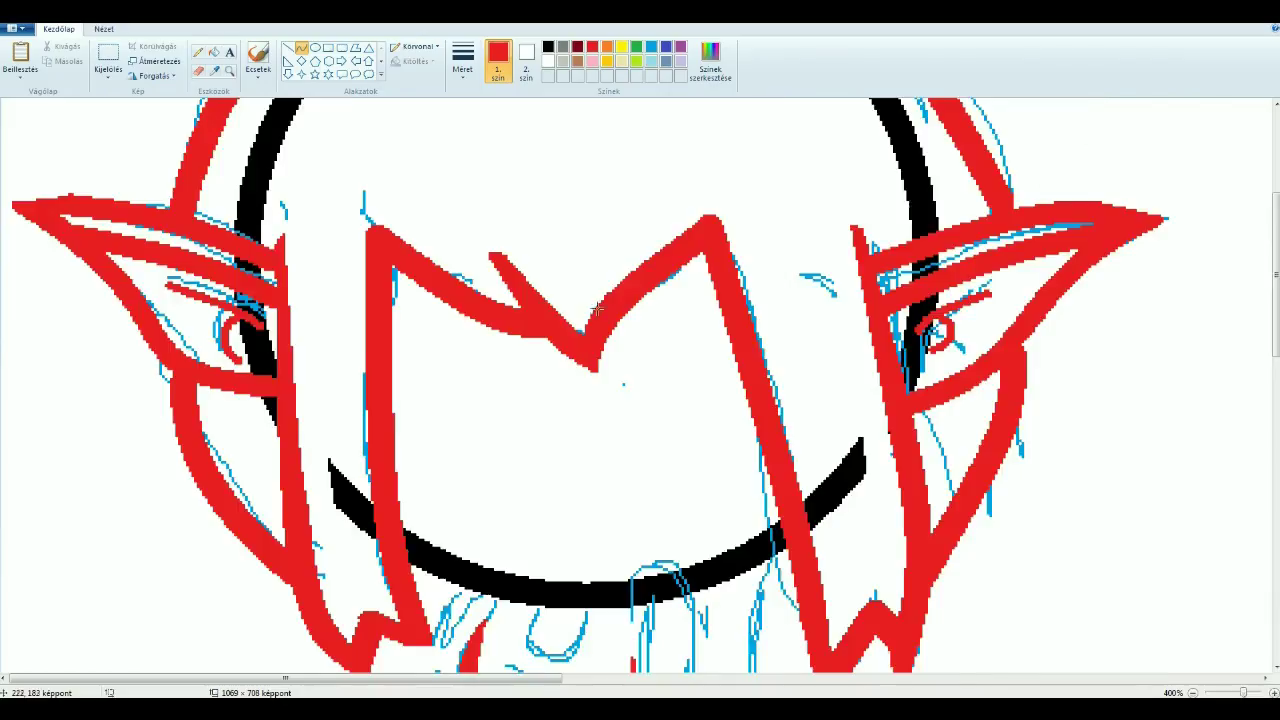
Step: Trace the rounded top of the right shoulder as a thick red arch just below the chin
scroll(837, 313, down, 4)
drag(632, 357, 696, 357)
drag(664, 357, 672, 240)
drag(690, 320, 700, 340)
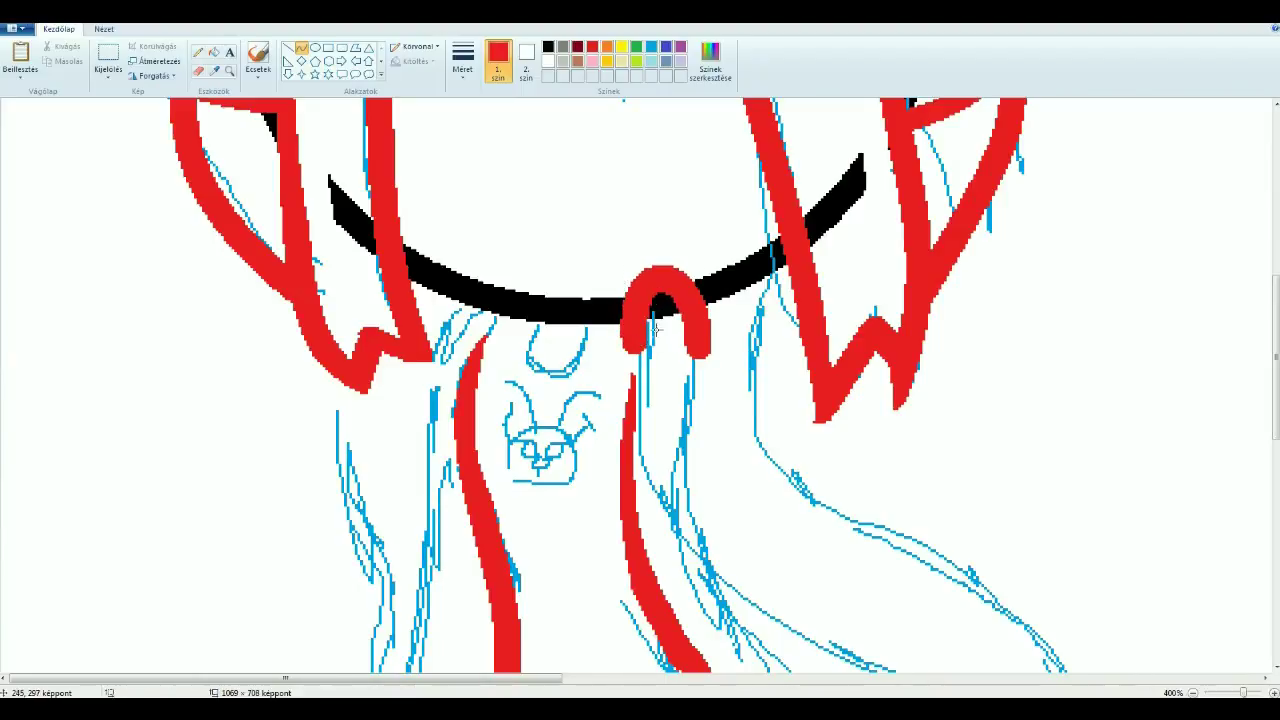
Step: Trace the right sleeve with its open cuff, the skirt's lower edge and the shoe bands in red
scroll(697, 380, down, 2)
drag(700, 215, 905, 608)
scroll(765, 460, down, 2)
mouse_move(805, 420)
mouse_down()
mouse_move(765, 460)
mouse_move(780, 556)
mouse_move(898, 330)
mouse_move(845, 365)
mouse_move(855, 390)
mouse_up()
scroll(866, 523, down, 2)
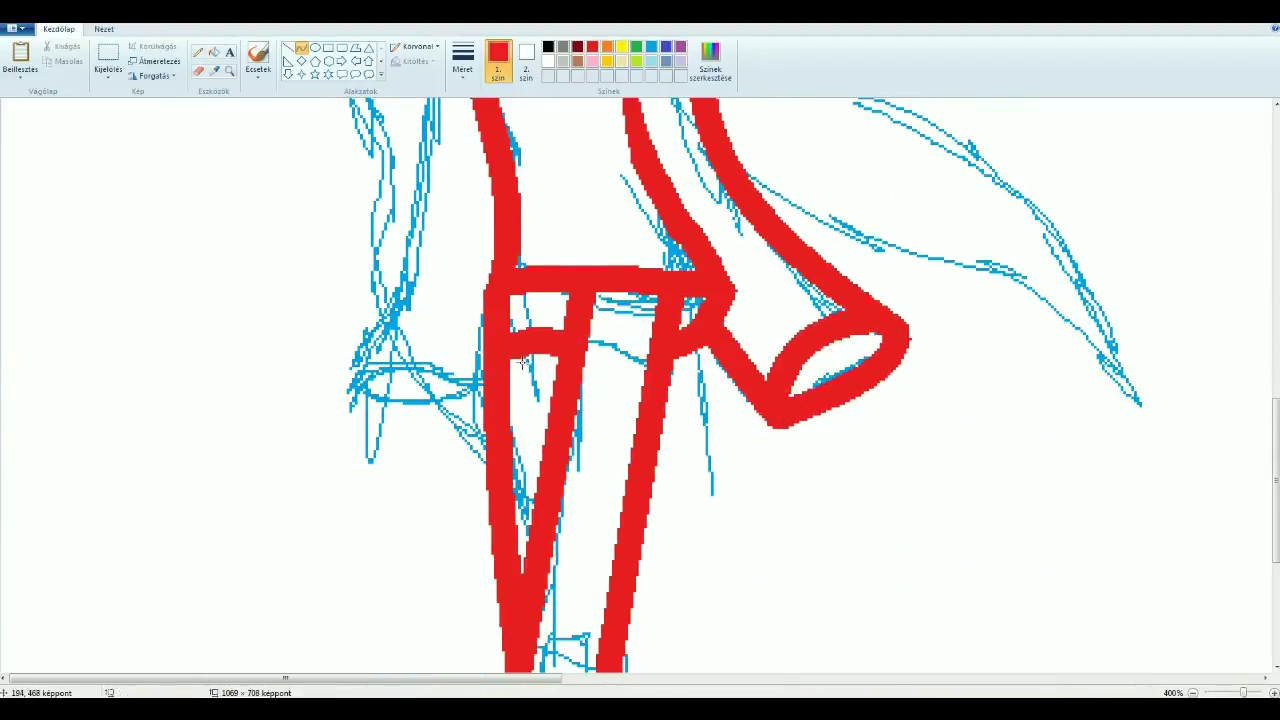
scroll(594, 355, down, 3)
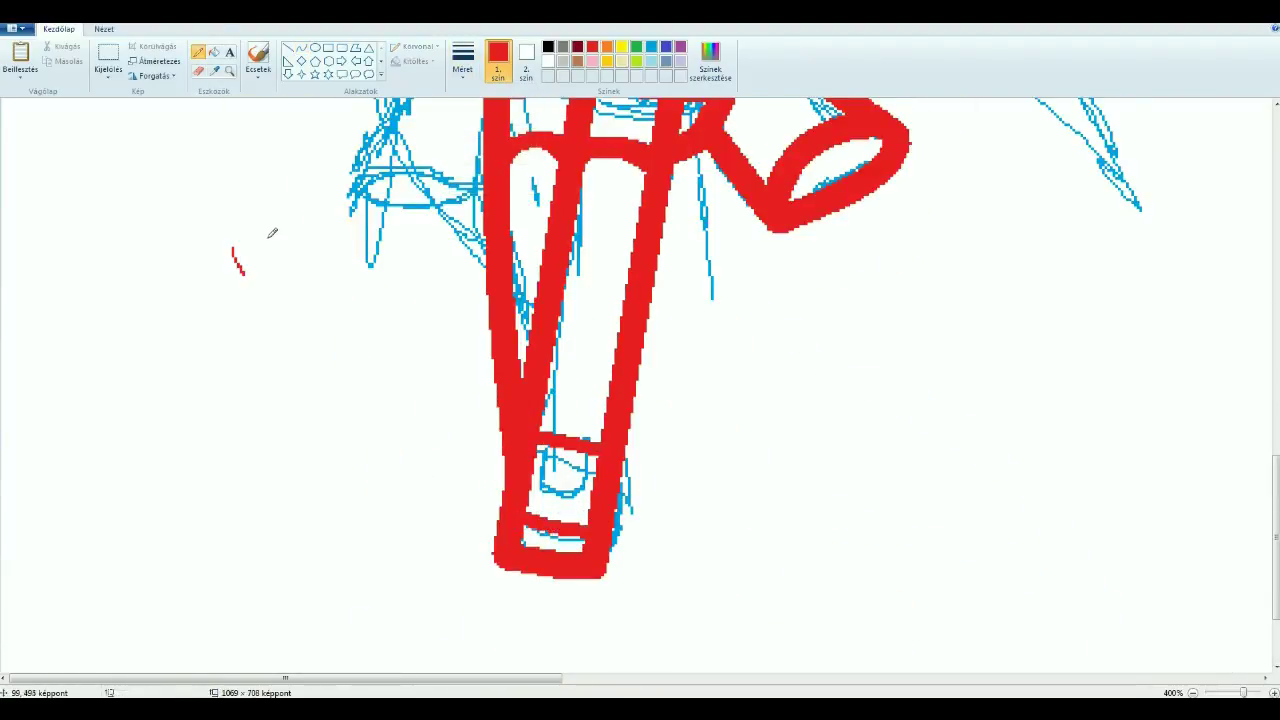
Step: Trace the left sleeve's outer edge and its oval cuff with thick red curves
scroll(588, 418, up, 8)
click(301, 47)
click(462, 60)
click(494, 168)
scroll(432, 332, down, 2)
scroll(432, 332, up, 2)
scroll(412, 420, down, 2)
drag(475, 232, 358, 597)
scroll(106, 403, down, 2)
drag(357, 465, 482, 448)
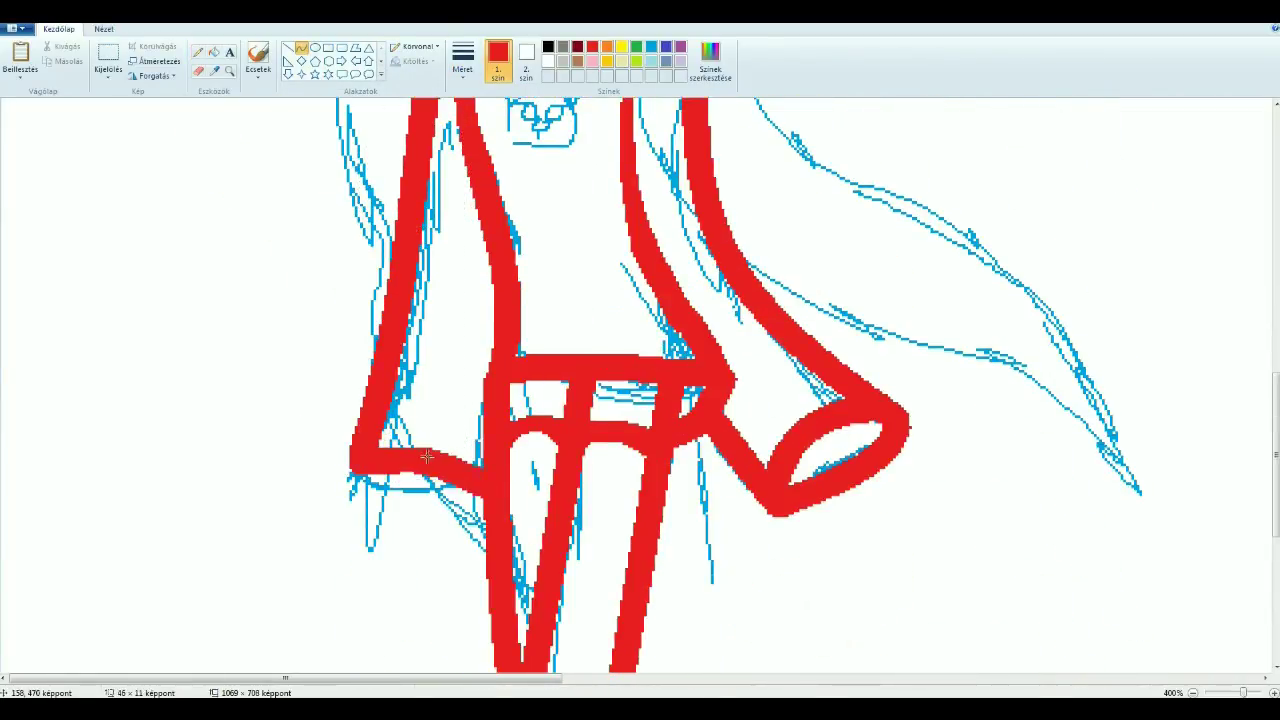
drag(420, 475, 422, 545)
Step: Trace both edges of the long hair strand sweeping from the right hair lock down to a pointed tip
scroll(360, 512, up, 4)
scroll(360, 512, down, 3)
drag(829, 129, 1200, 614)
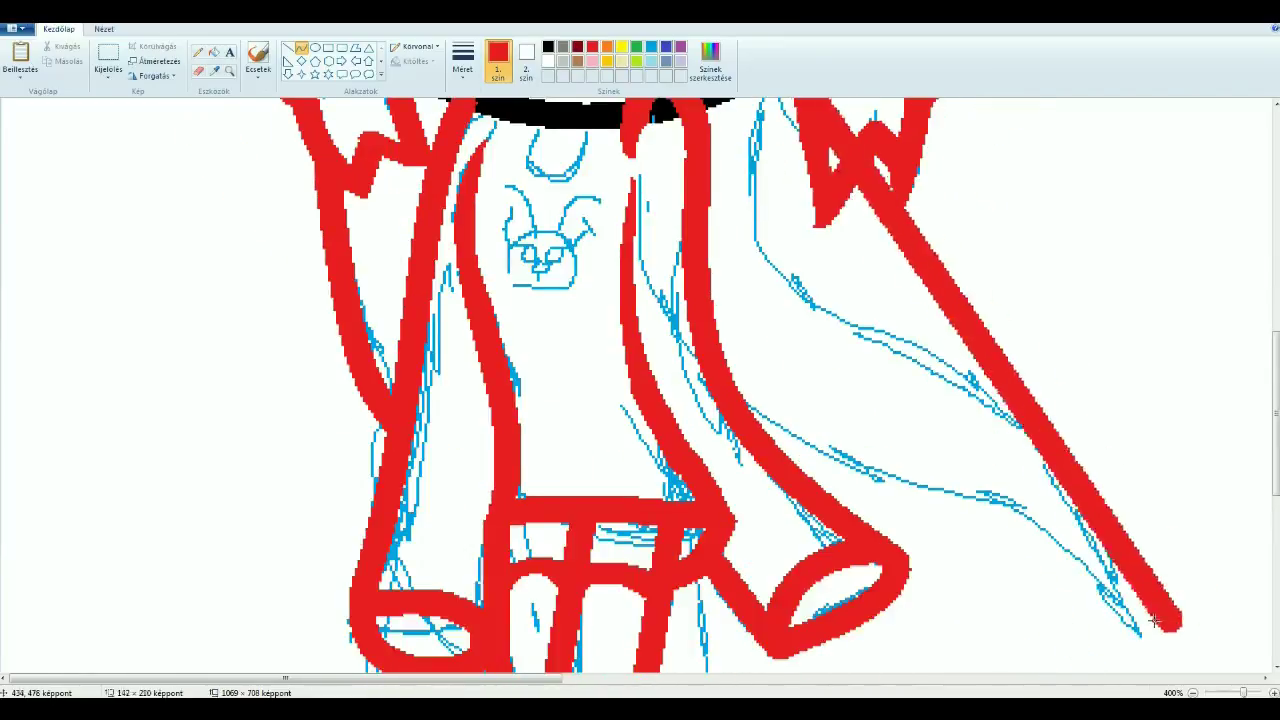
drag(985, 383, 950, 395)
drag(740, 415, 1125, 628)
drag(1073, 572, 1045, 535)
scroll(1131, 495, down, 3)
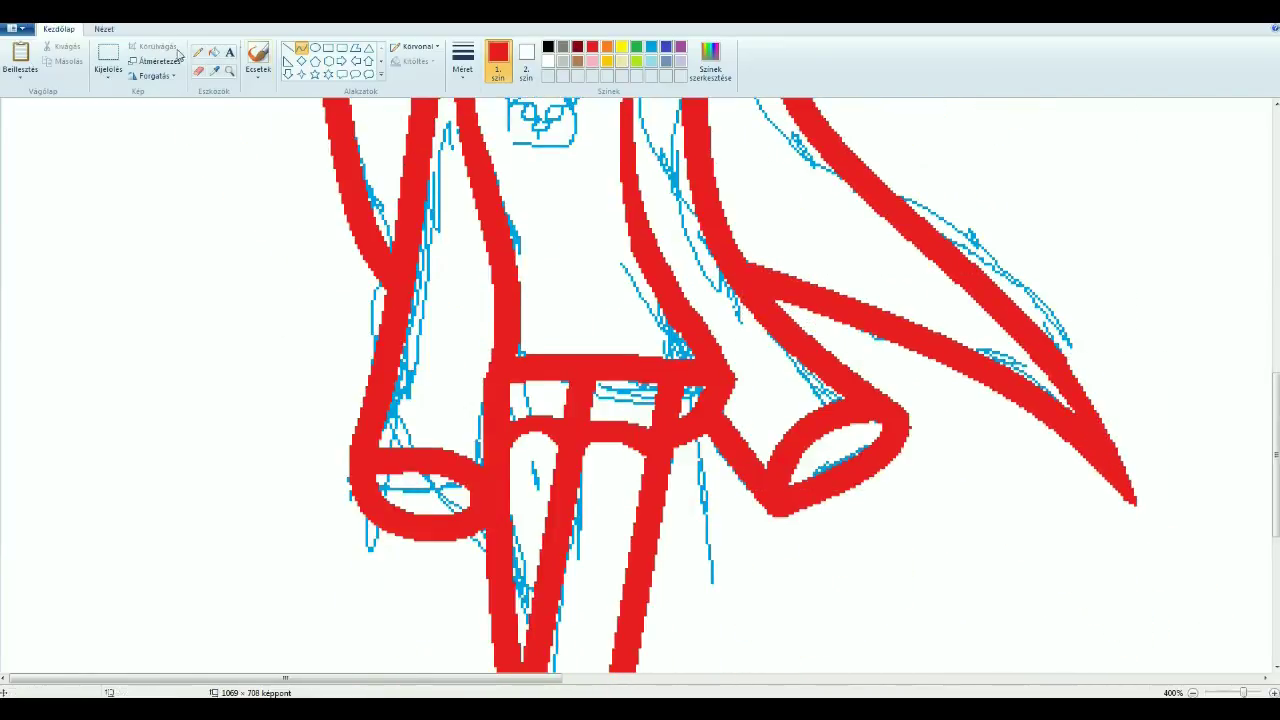
Step: Trace the smaller pointed strand trailing behind the legs below the right sleeve in thick red
scroll(1150, 470, down, 3)
click(301, 47)
mouse_move(672, 308)
mouse_down()
mouse_move(898, 472)
mouse_move(900, 560)
mouse_move(851, 526)
mouse_up()
scroll(645, 311, up, 12)
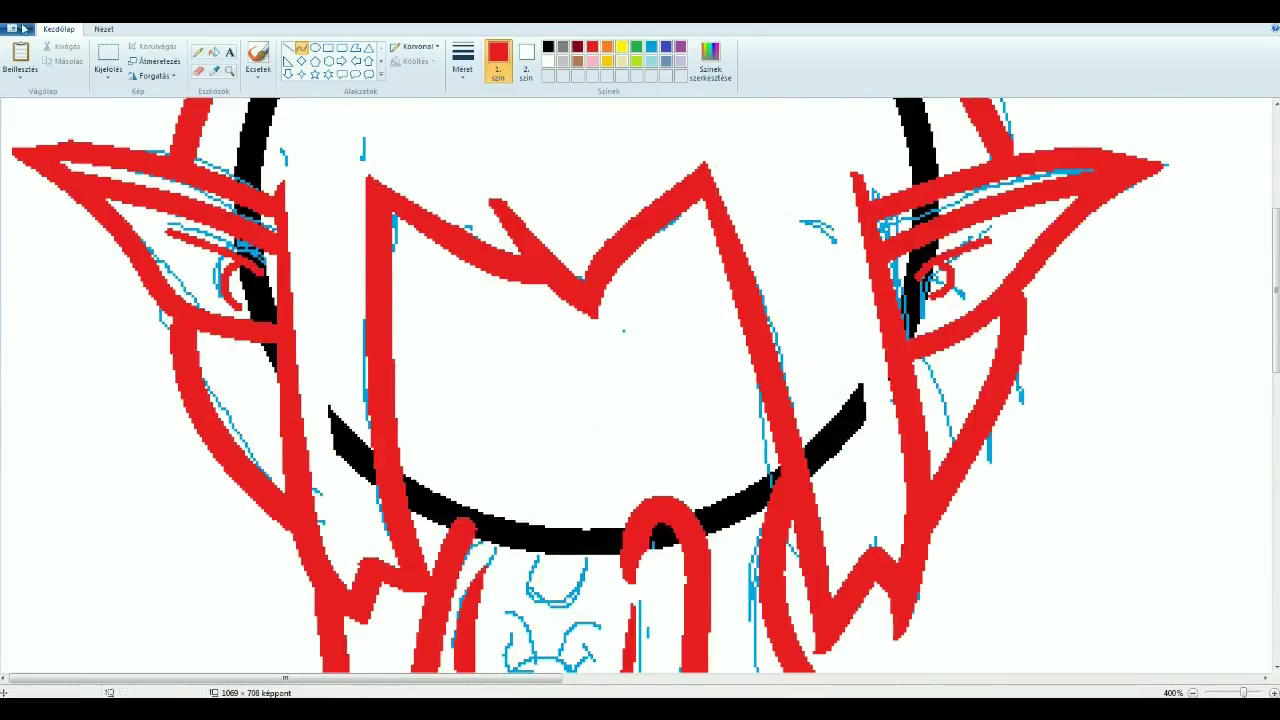
Step: Trace the small U-shaped neckline below the chin with a thick red curve
click(229, 70)
right_click(276, 394)
click(178, 318)
click(301, 47)
drag(436, 288, 502, 290)
drag(470, 292, 510, 360)
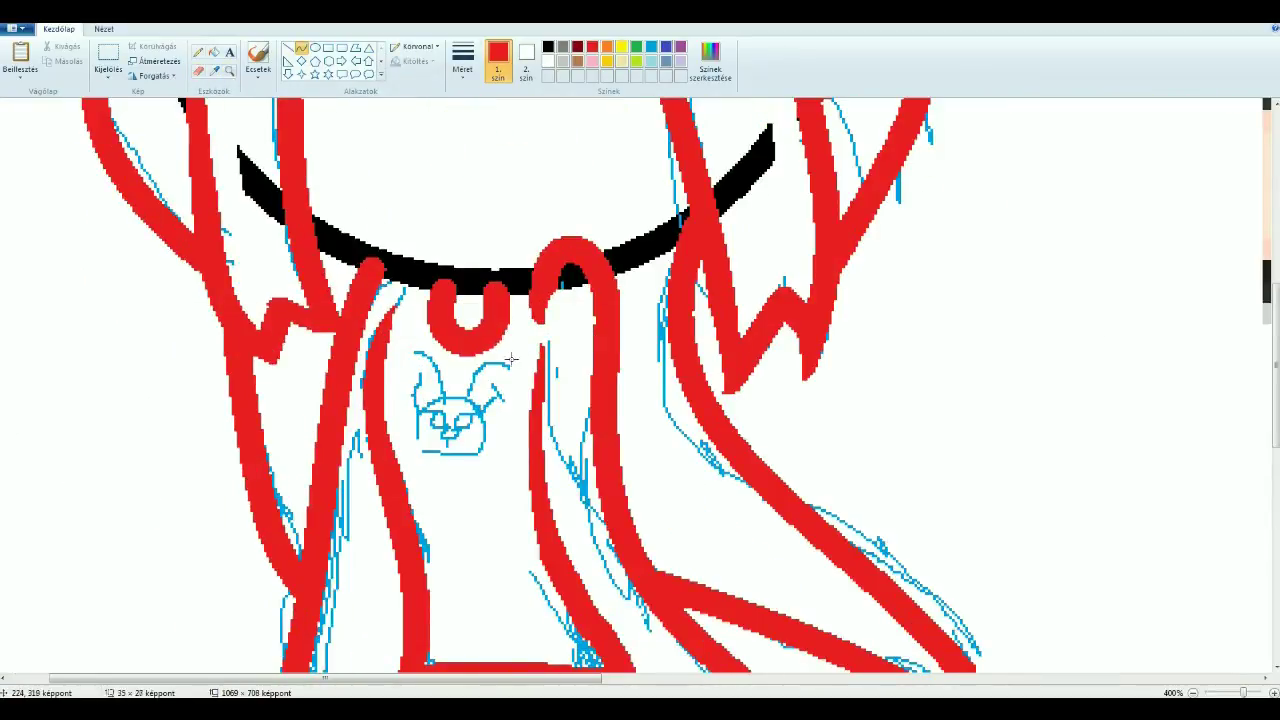
Step: Fill the black chin arc between the front hair locks with red
scroll(570, 399, up, 5)
scroll(570, 399, right, 2)
scroll(570, 399, down, 2)
click(214, 52)
click(360, 360)
click(618, 316)
scroll(618, 316, down, 3)
Step: Erase the blue sketch lines and the black head guide circle while keeping the red outline
click(198, 70)
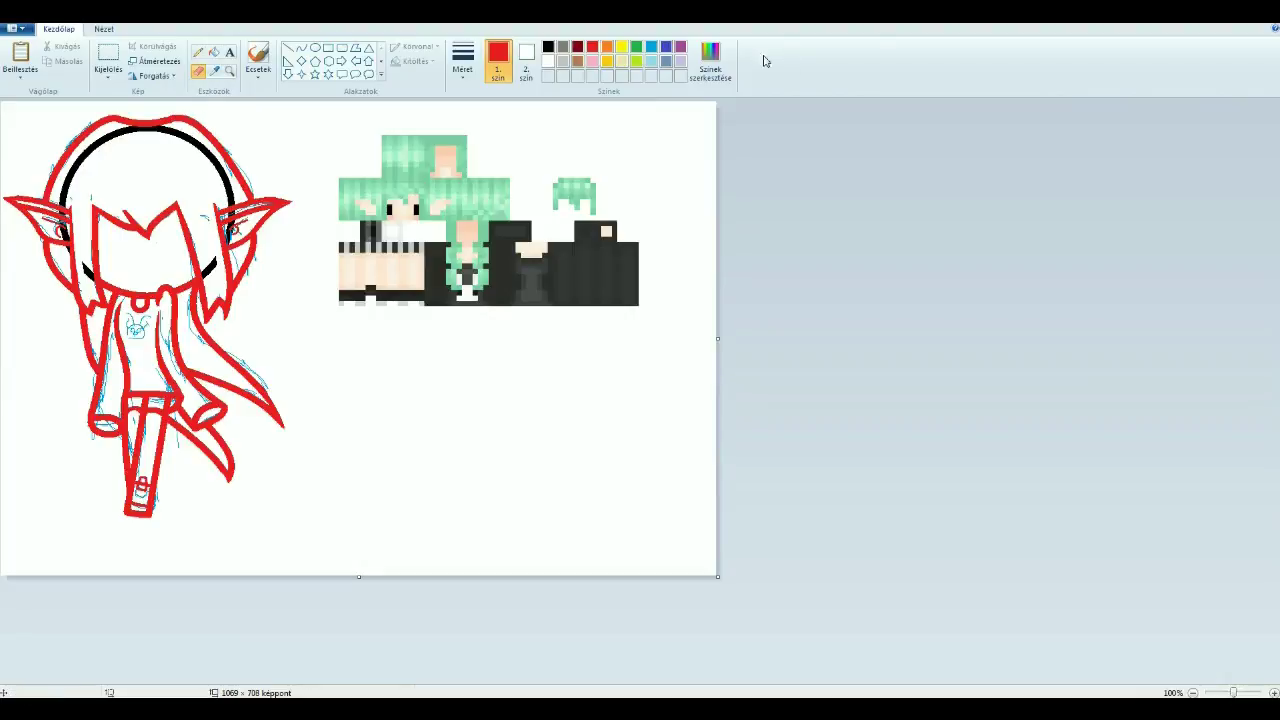
drag(125, 300, 260, 413)
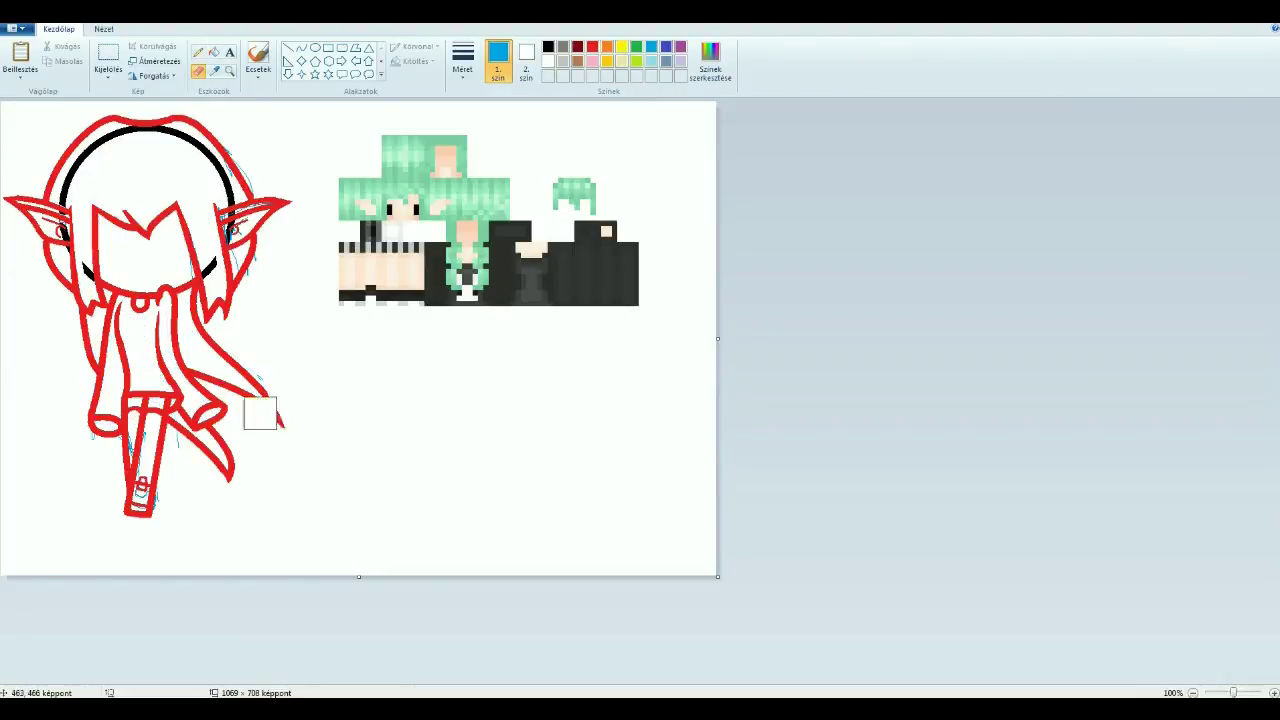
click(548, 47)
drag(225, 230, 120, 137)
Step: Recolour the figure's red outline to black with the fill tool
click(214, 52)
click(47, 228)
click(361, 323)
Step: Draw a tall oval eye beside the figure, fill it black and add a curved eyelash at its top
click(315, 47)
mouse_move(371, 292)
mouse_down()
mouse_move(417, 389)
mouse_move(453, 424)
mouse_up()
click(214, 52)
click(412, 357)
click(300, 47)
drag(340, 282, 405, 300)
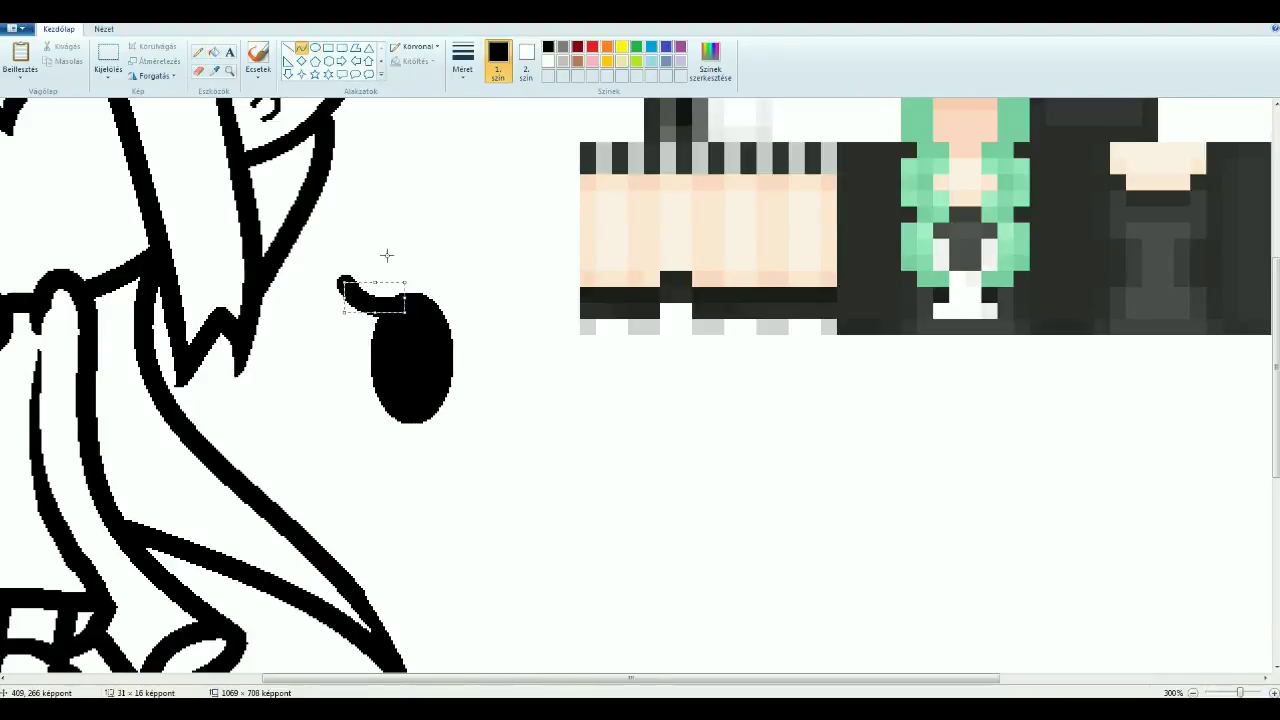
Step: Move the finished eye into the face and place a horizontally flipped copy as the second eye
click(108, 57)
drag(325, 277, 263, 513)
scroll(480, 429, up, 5)
scroll(480, 429, left, 5)
right_click(49, 177)
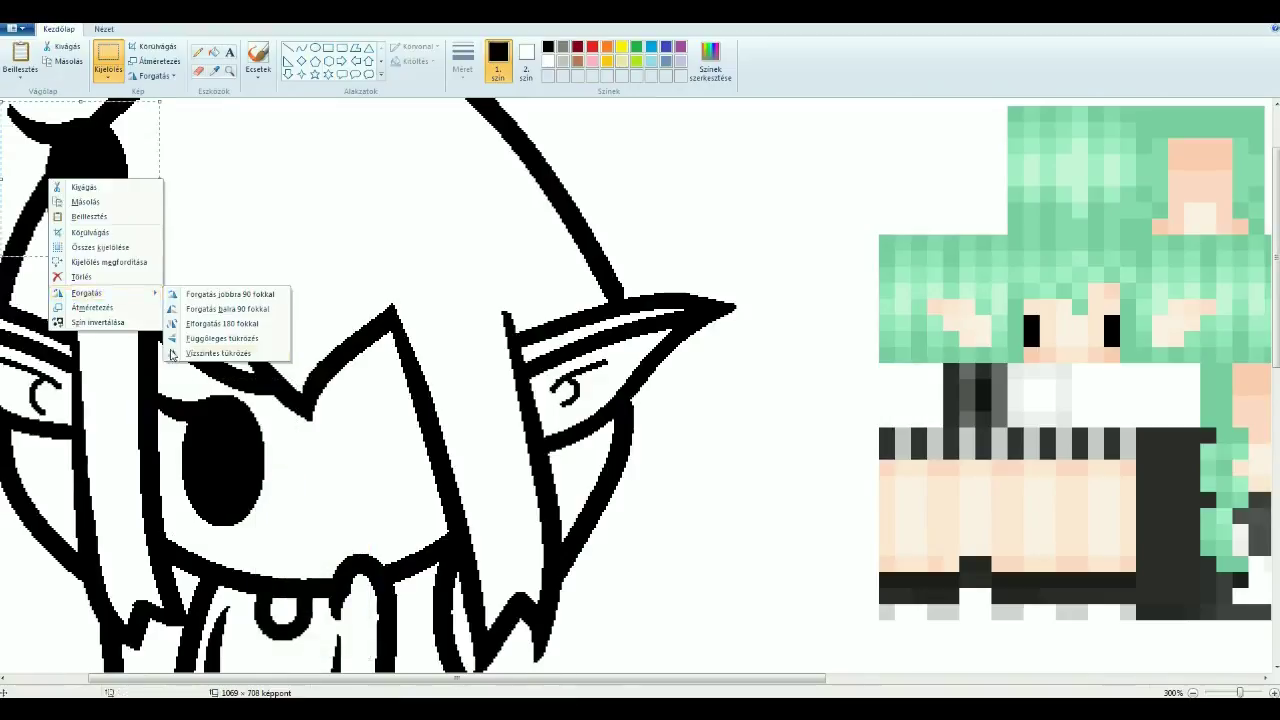
click(396, 452)
Step: Sample the skin tone from the pixel skin texture and fill the face, neck and legs with it
click(214, 70)
scroll(400, 380, down, 3)
click(380, 280)
click(300, 47)
scroll(314, 115, up, 2)
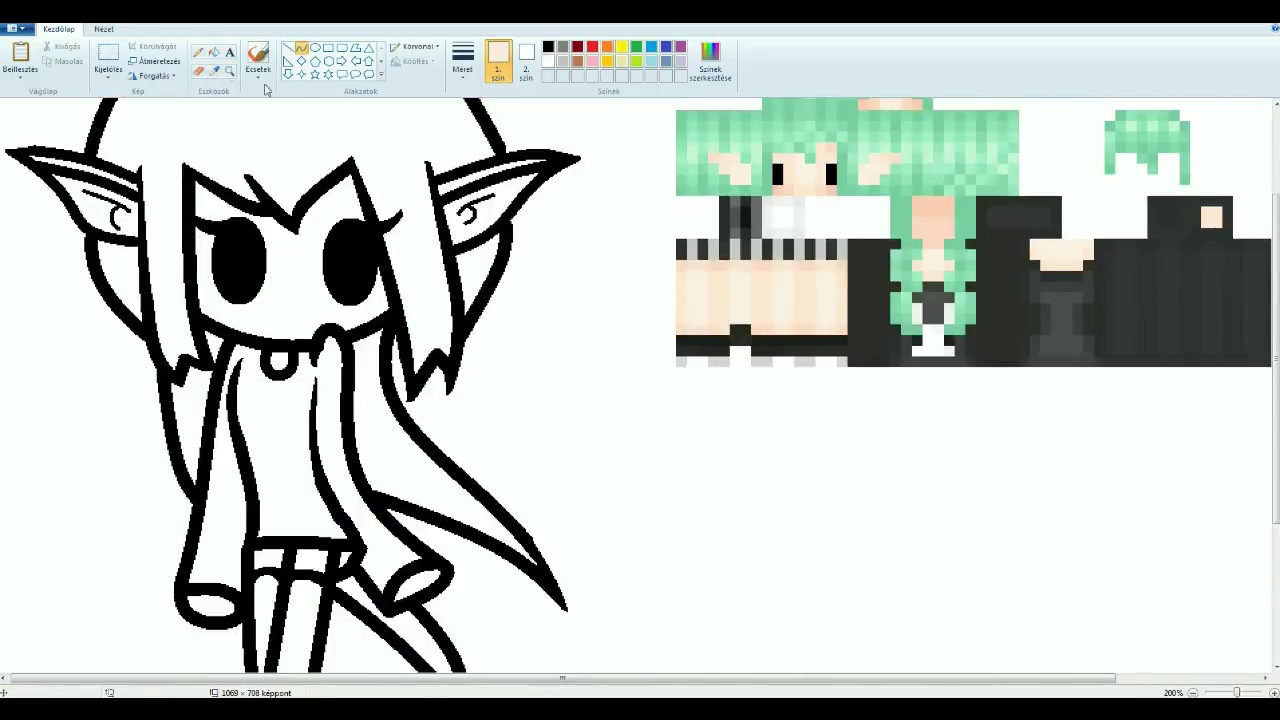
click(214, 70)
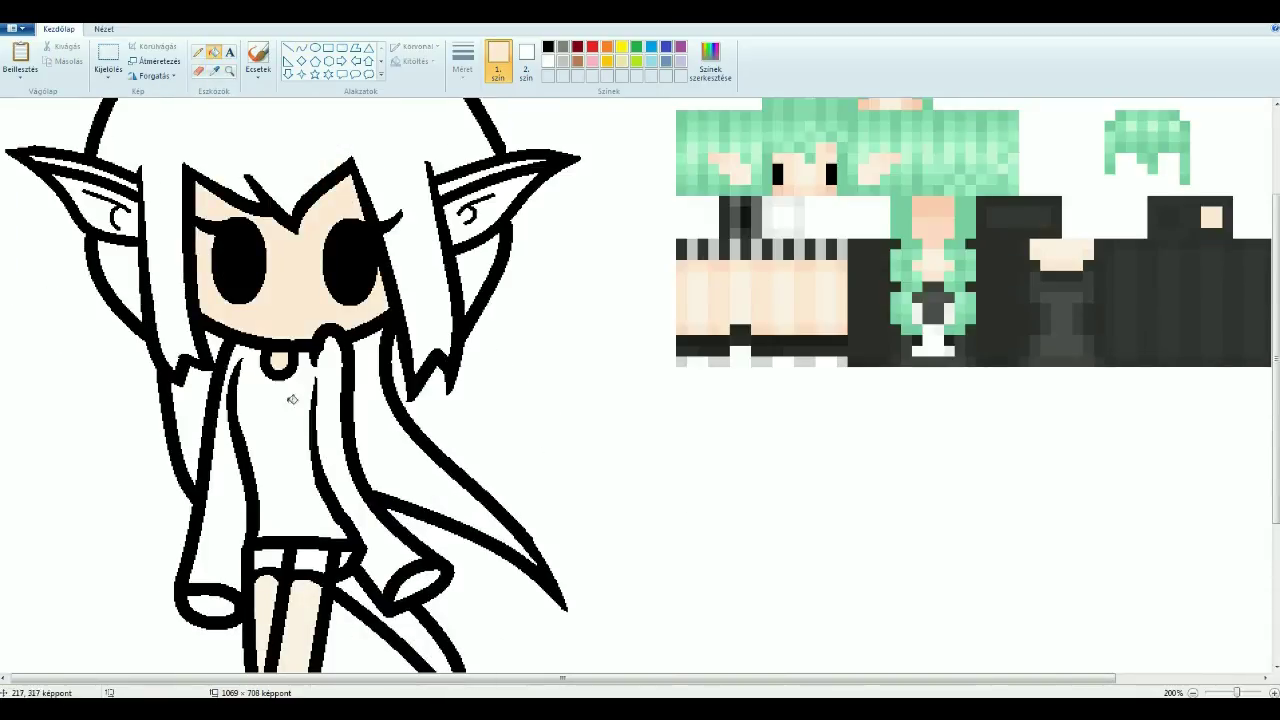
Step: Fill the shoe with the dark grey sampled from the pixel skin texture
scroll(285, 365, down, 2)
click(526, 60)
click(197, 70)
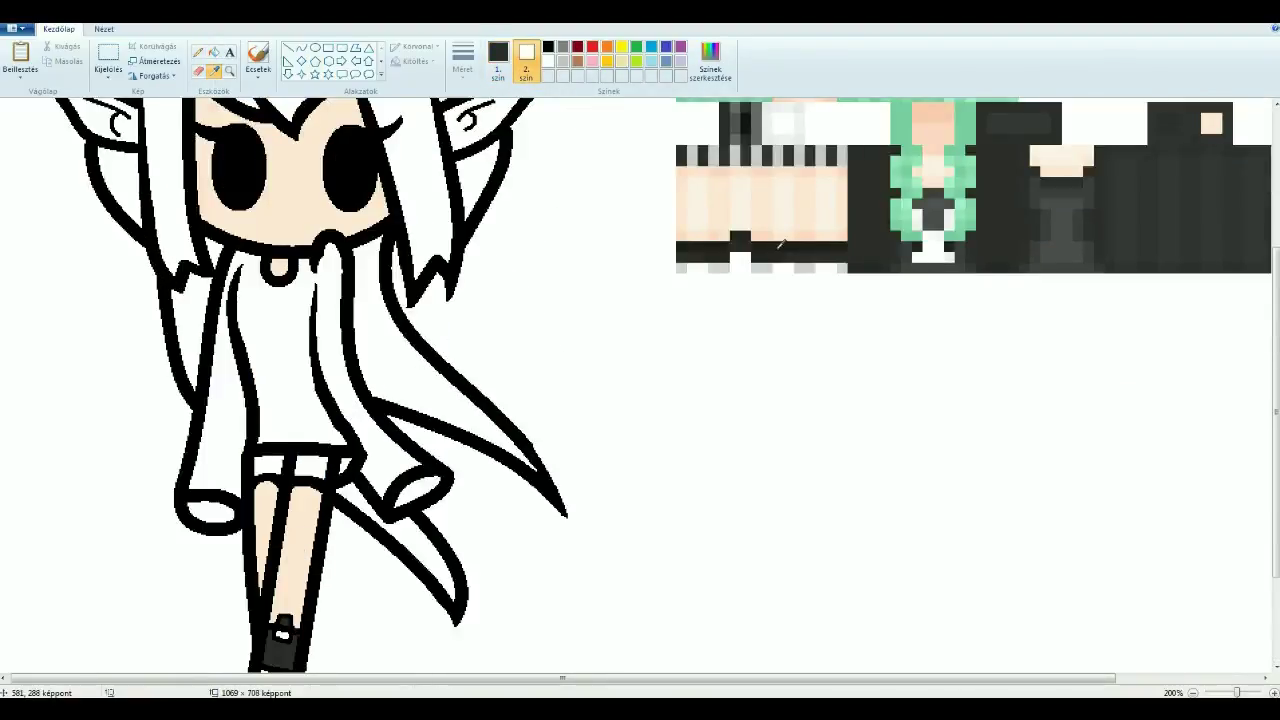
scroll(543, 486, down, 3)
scroll(400, 400, up, 3)
Step: Fill the dress and both sleeves with the near-black grey, using a lighter grey inside the cuffs
click(548, 61)
click(498, 60)
click(214, 52)
click(290, 380)
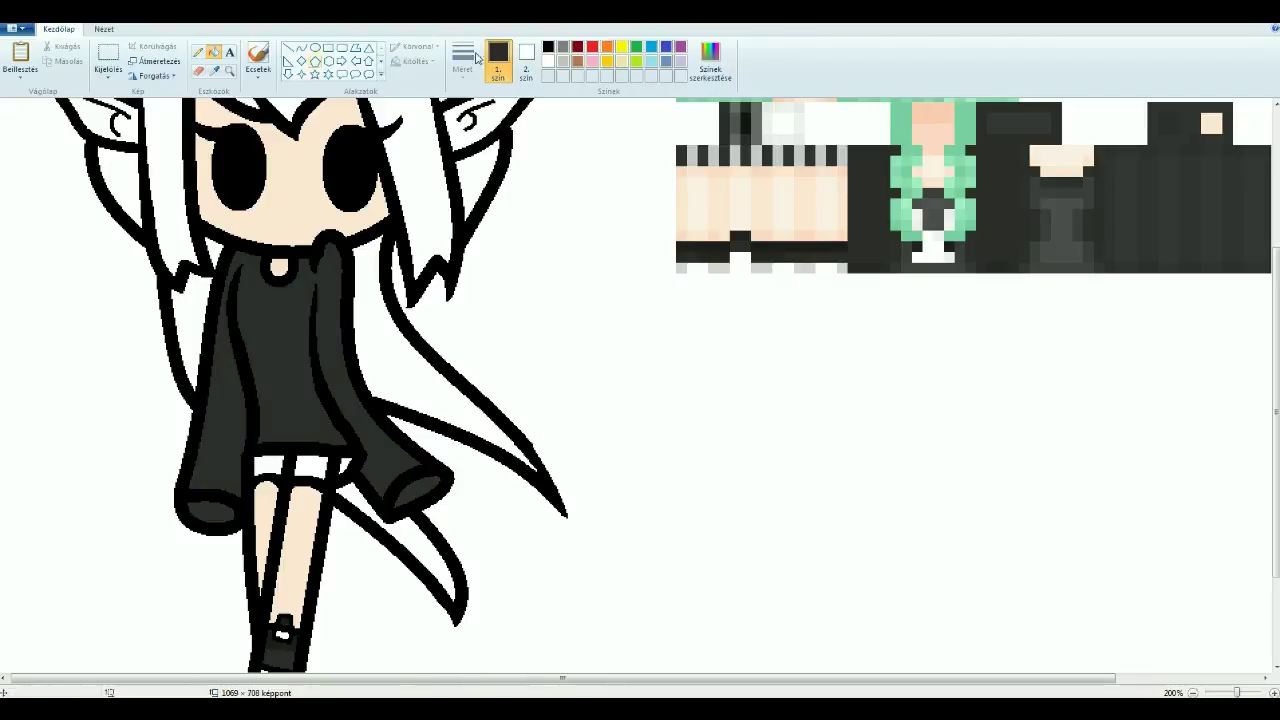
Step: Fill the fringe and front hair locks with the light green of the texture's hair
click(995, 258)
scroll(995, 258, up, 2)
click(295, 147)
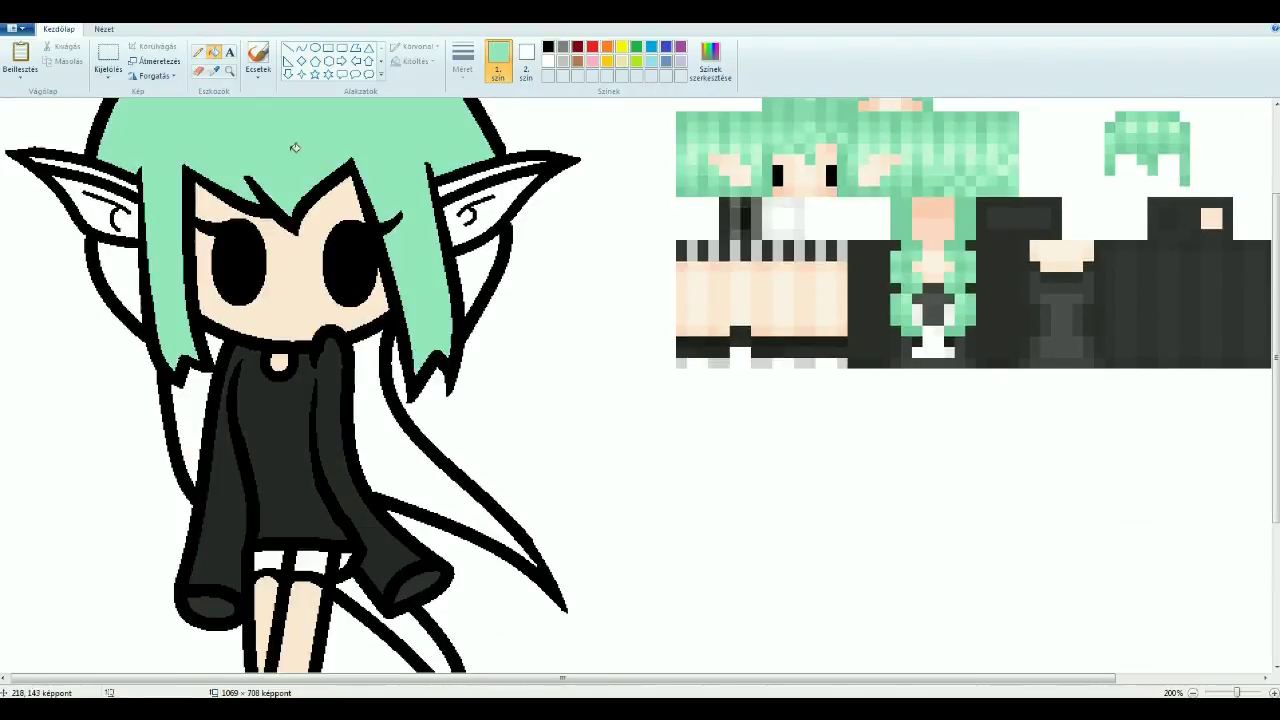
Step: Fill the back hair with the light green, keep it as colour 2 and choose a darker green as colour 1
click(526, 60)
key(ctrl+Page_Down)
click(229, 71)
click(300, 230)
click(498, 60)
click(710, 60)
click(505, 449)
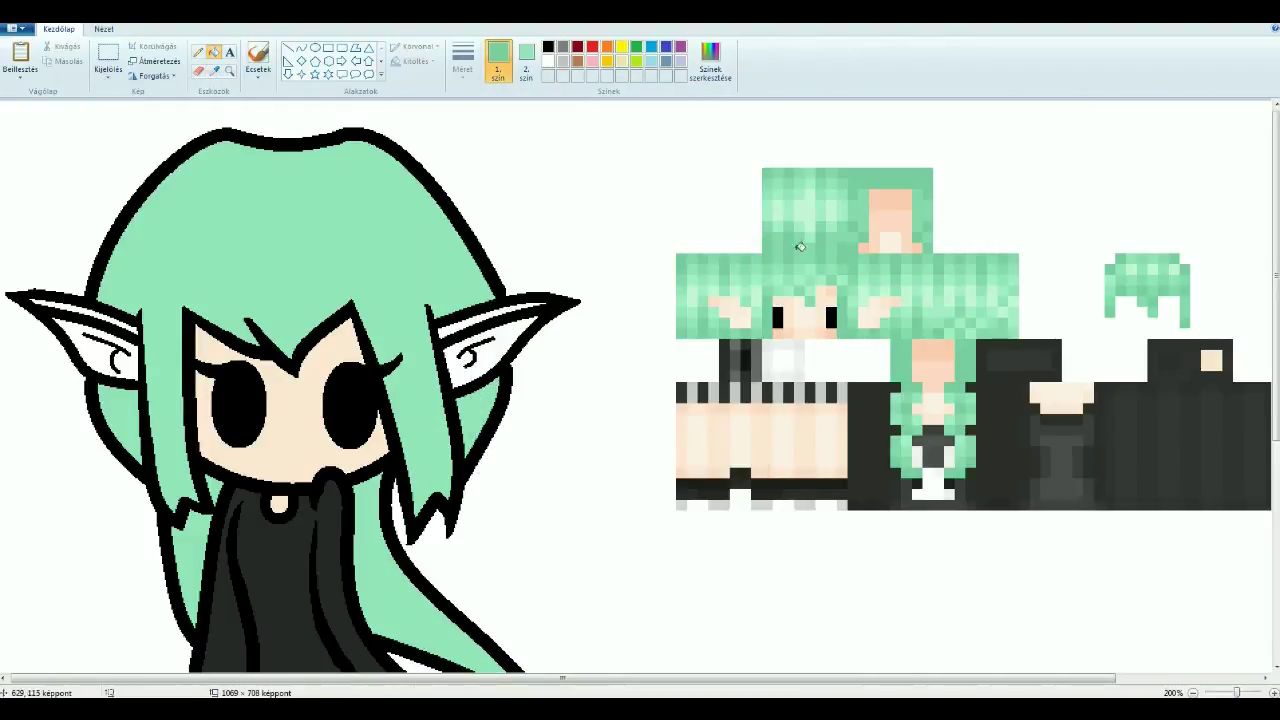
Step: Outline shadow areas on the back hair with thin darker-green curves and fill them
click(301, 47)
scroll(534, 277, down, 3)
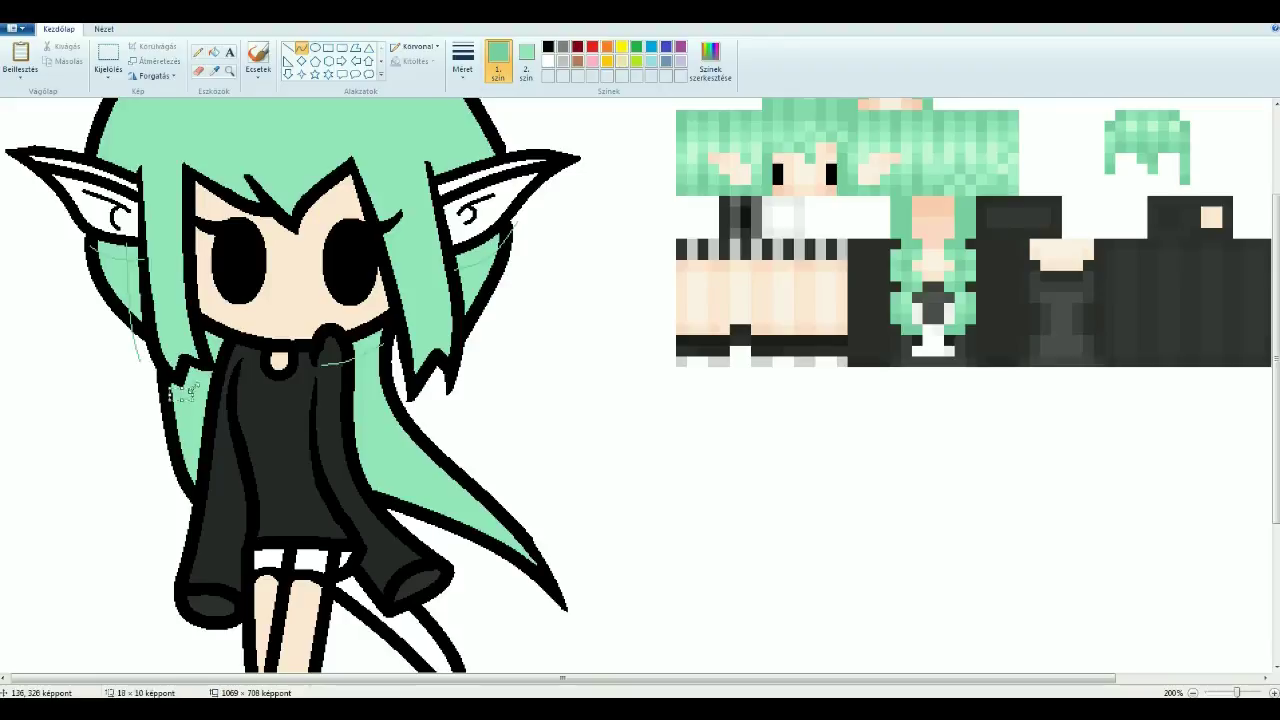
scroll(405, 378, down, 3)
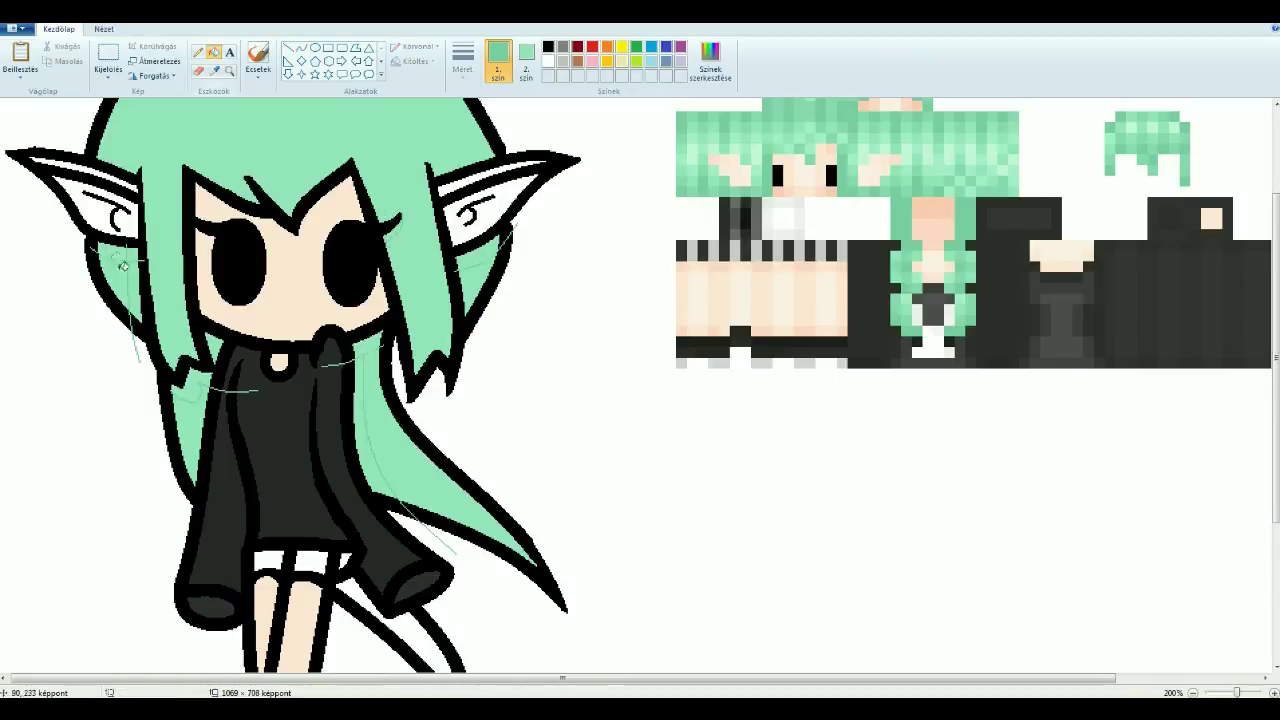
click(372, 430)
click(301, 47)
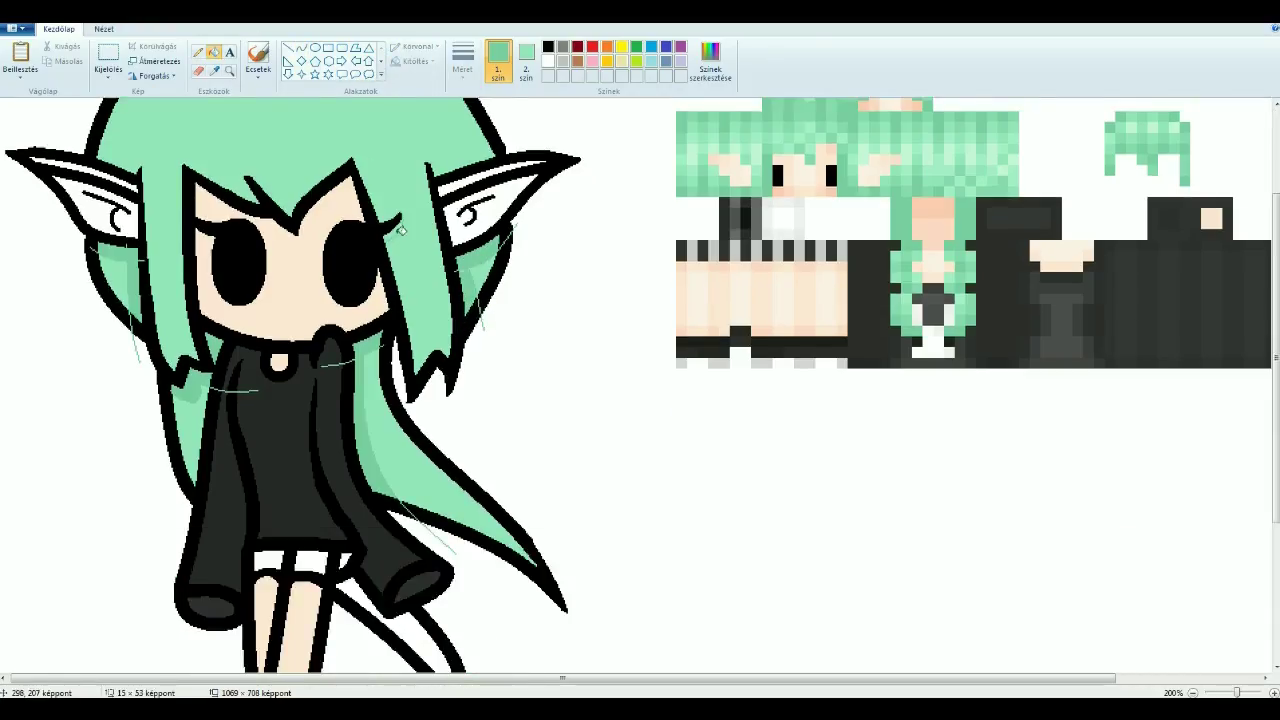
Step: Outline shadow areas under the fringe and along the face with thin darker skin-tone curves and fill them
scroll(405, 236, down, 2)
scroll(405, 236, up, 3)
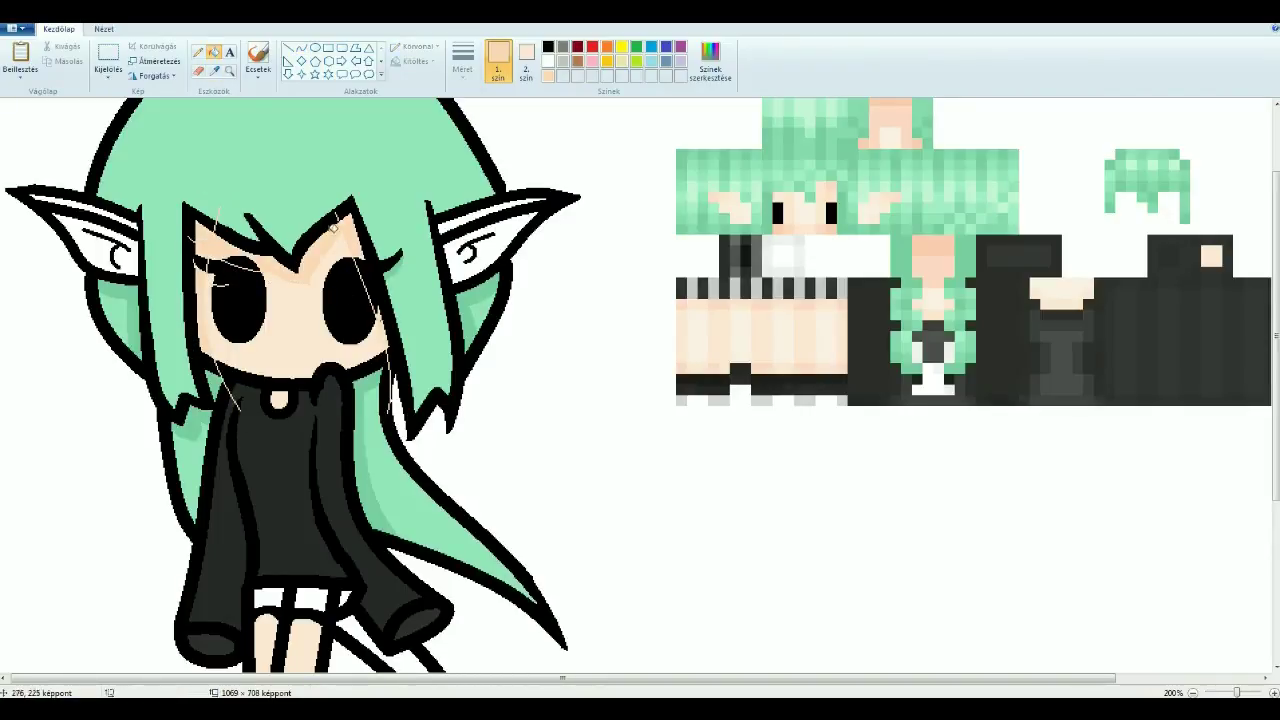
scroll(383, 318, up, 2)
scroll(354, 229, up, 1)
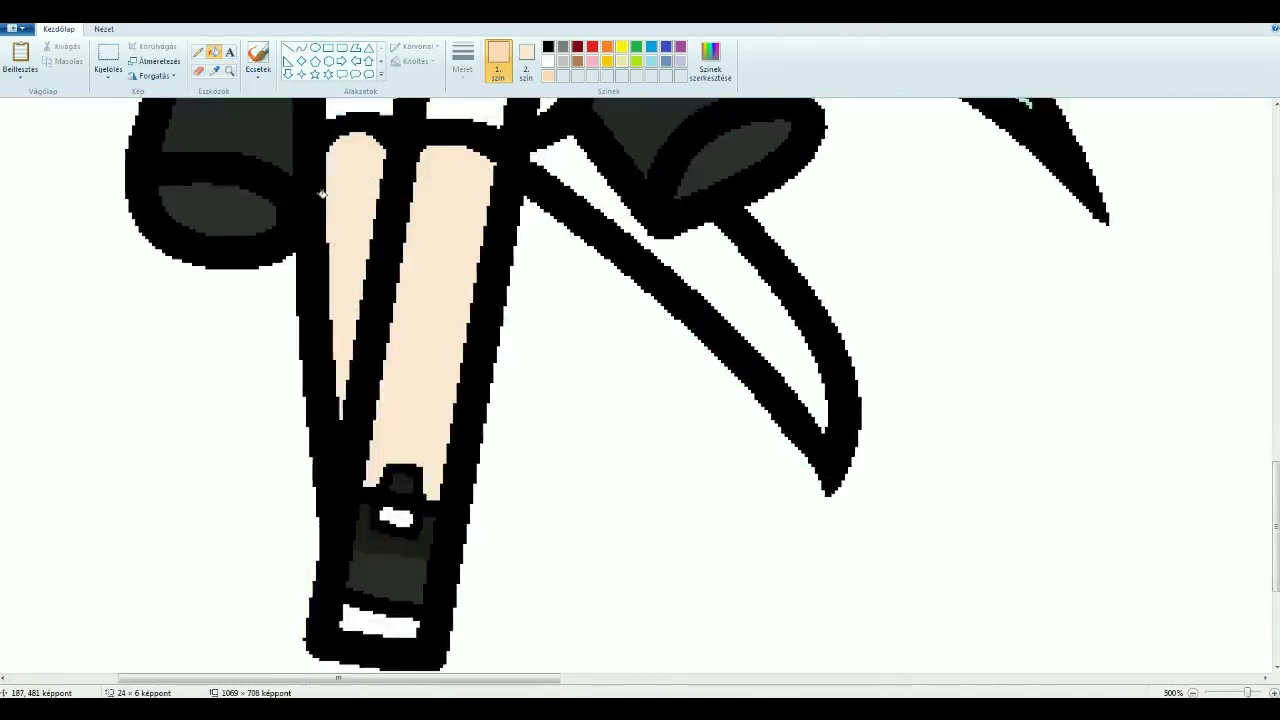
Step: Shade the tops of both legs with the darker skin tone, bounded by thin curves
scroll(331, 209, up, 3)
drag(318, 302, 405, 308)
scroll(255, 200, down, 4)
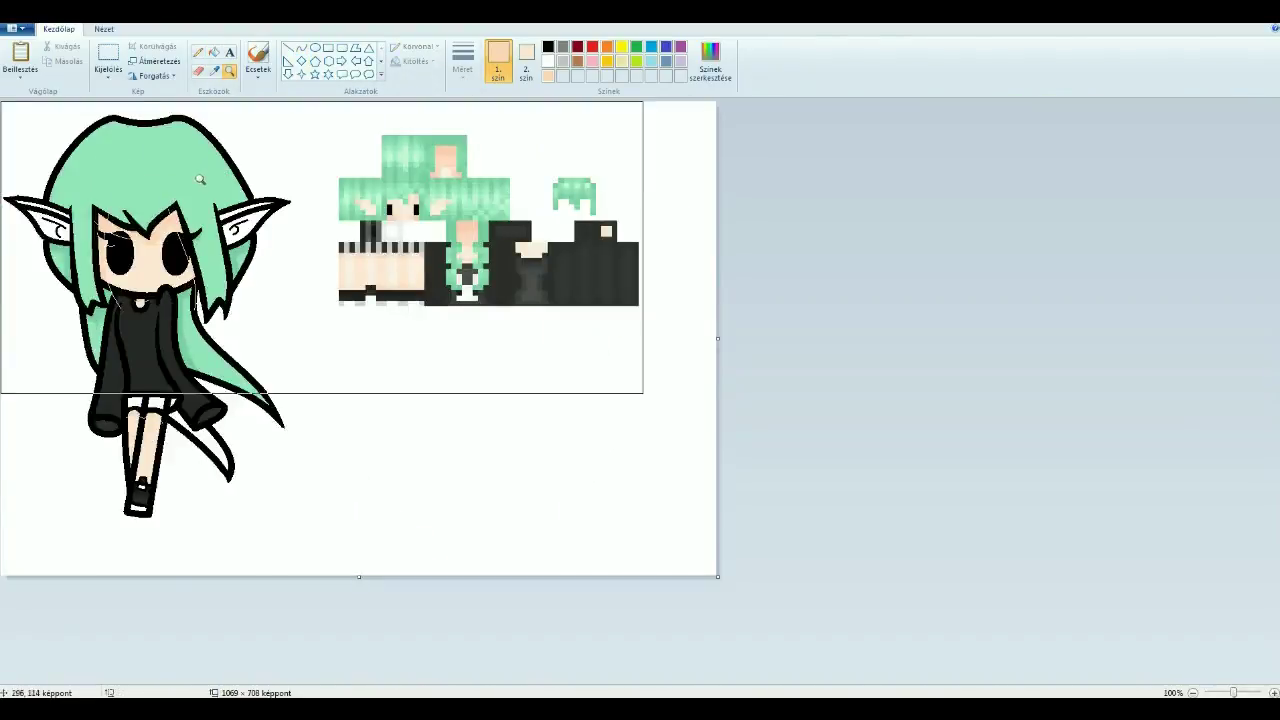
Step: Fill both ears with the skin tone and reset colour 1 to black and colour 2 to white
scroll(110, 110, up, 1)
click(213, 52)
click(435, 320)
key(ctrl+z)
right_click(548, 61)
click(548, 47)
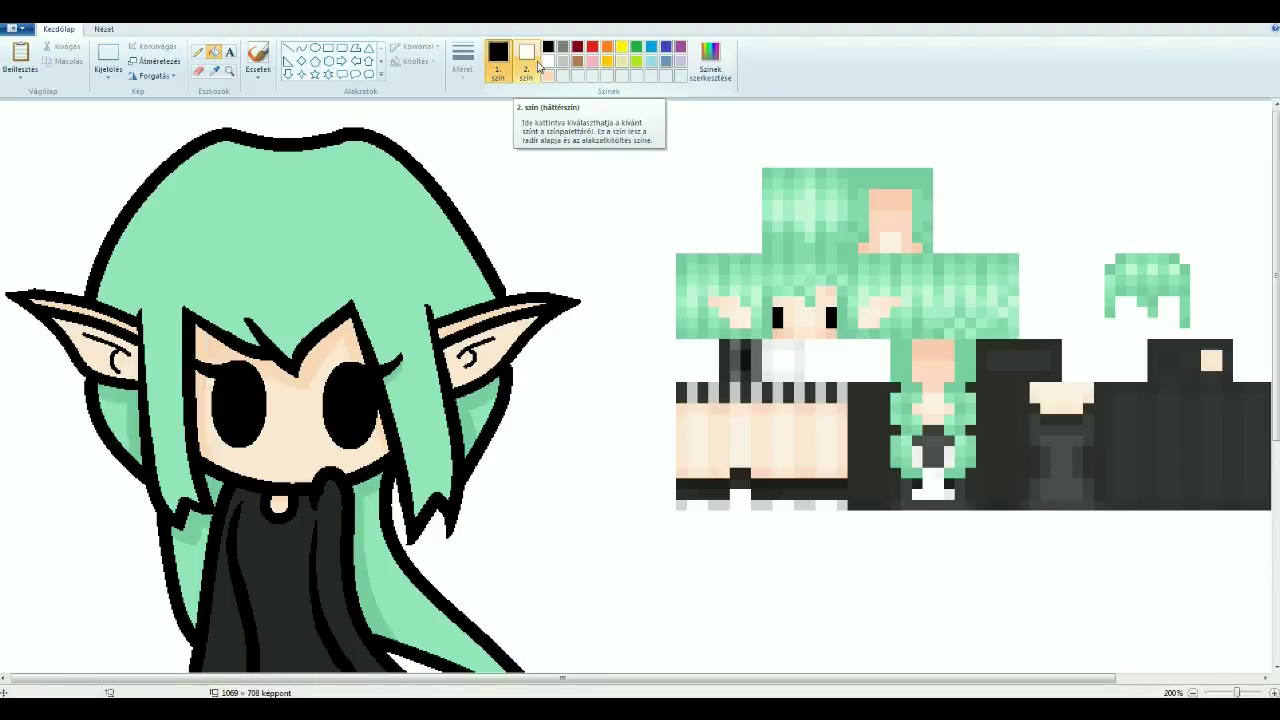
Step: Fill the shorts with light grey and choose the dark grey as colour 1
scroll(557, 171, down, 3)
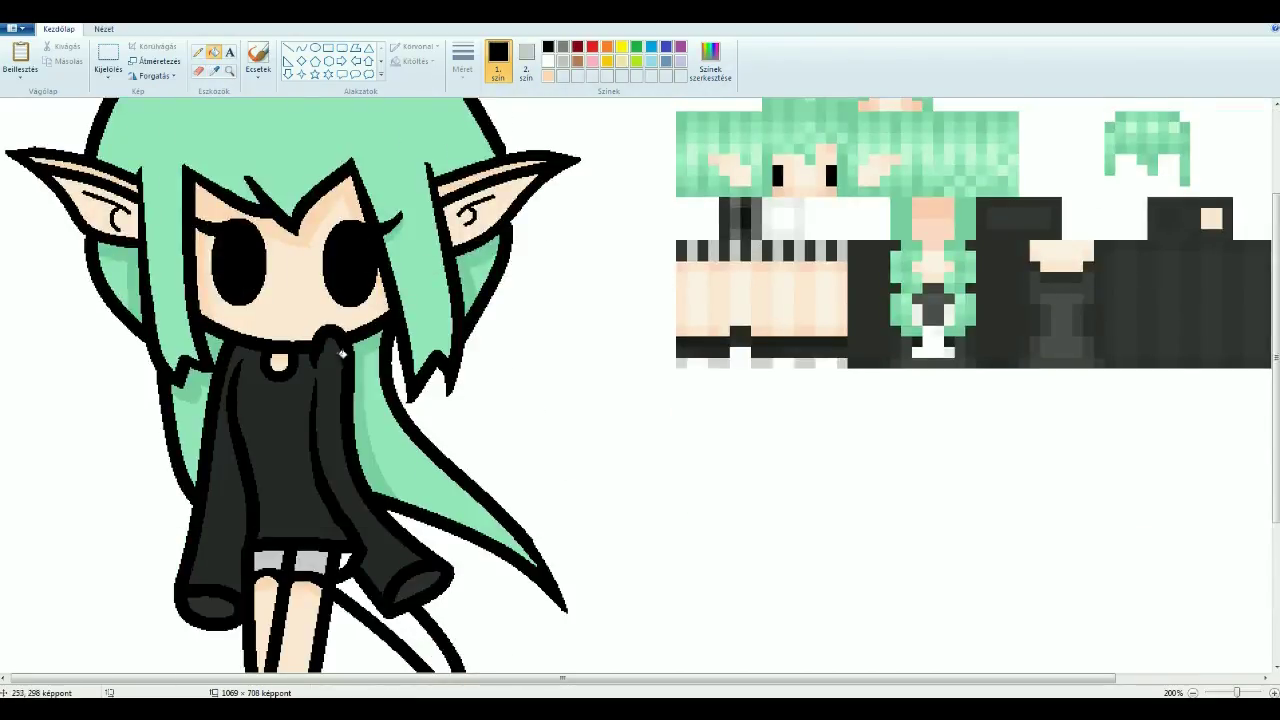
scroll(343, 354, down, 3)
key(ctrl+Page_Down)
click(108, 77)
click(157, 151)
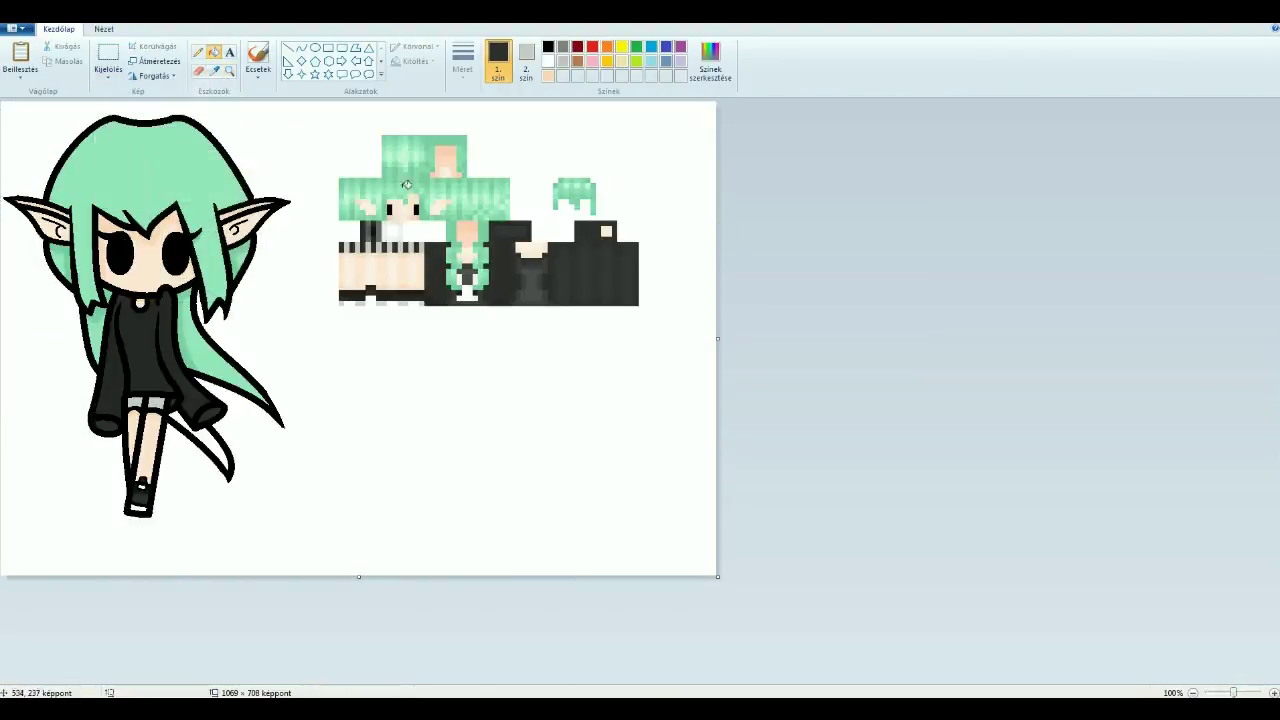
Step: Draw thin dark-grey curves across the shorts, fill alternate stripes dark grey, and reset the colours to black and white
click(230, 73)
click(186, 424)
drag(460, 218, 446, 355)
drag(548, 220, 530, 258)
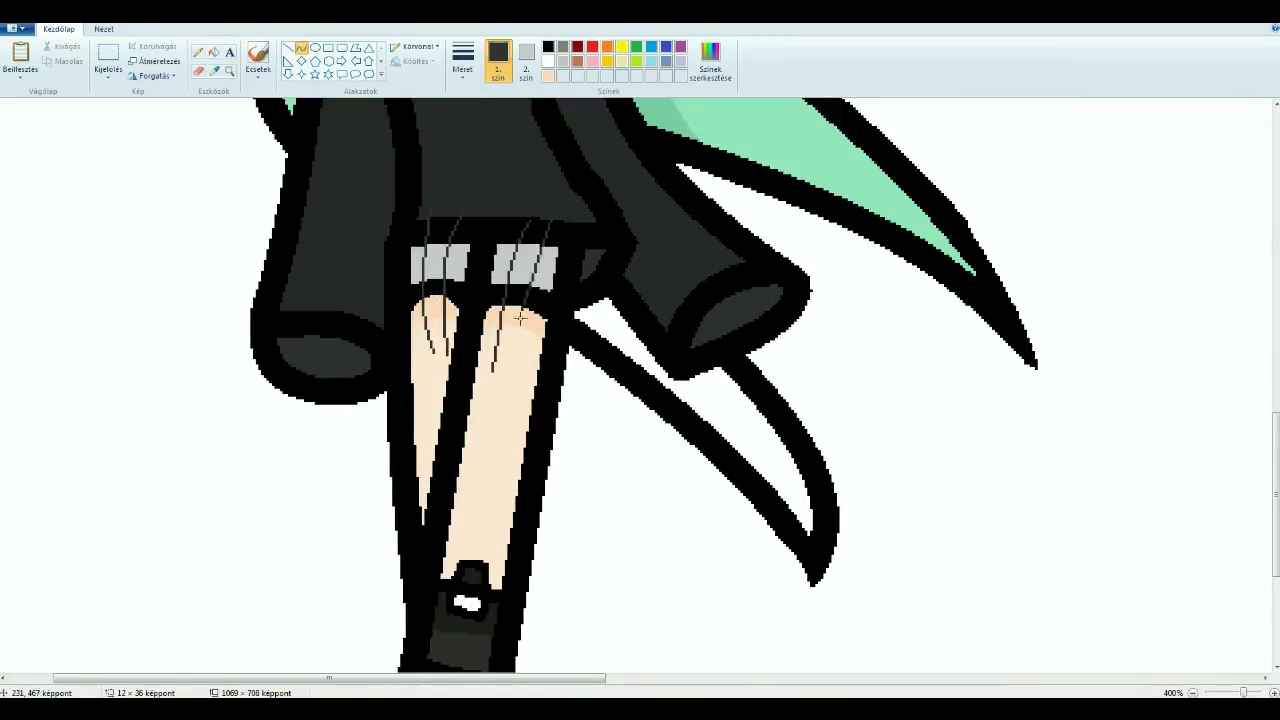
click(230, 73)
right_click(521, 249)
click(526, 60)
click(548, 61)
click(498, 60)
click(548, 47)
Step: Fill the lower hair strand behind the legs with the light green and shade it with the darker green
click(206, 426)
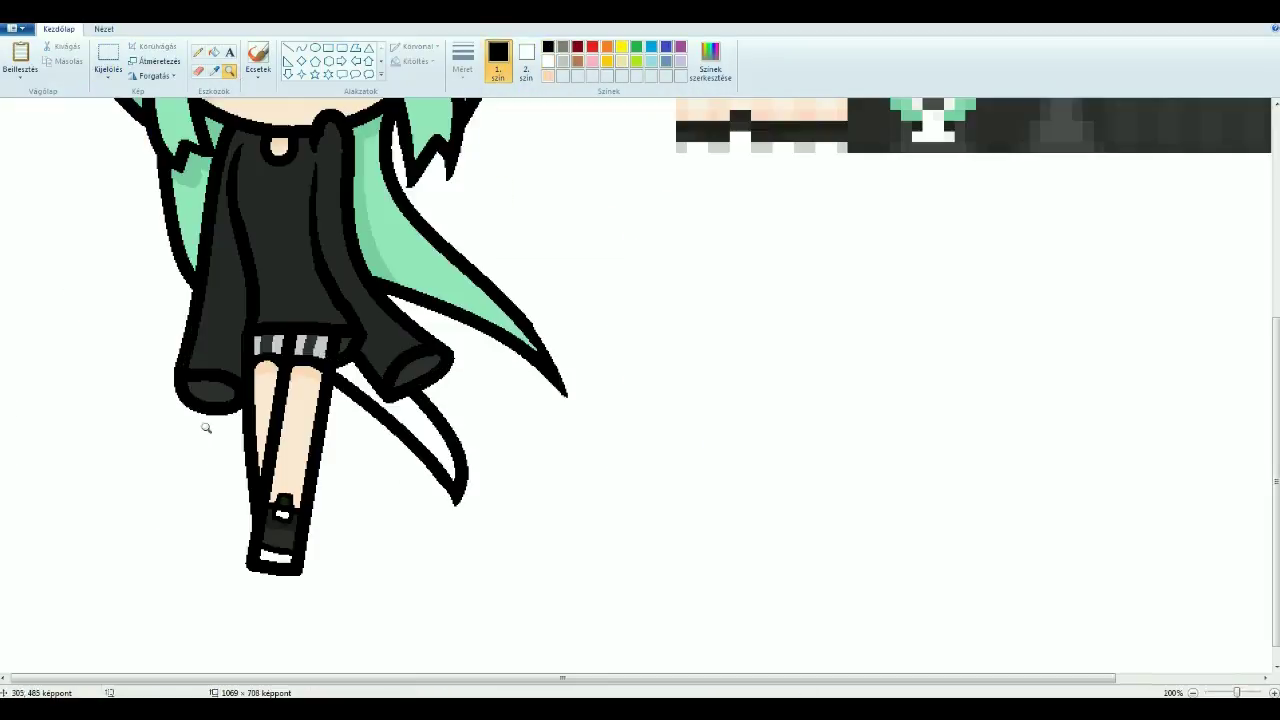
right_click(166, 158)
click(150, 380)
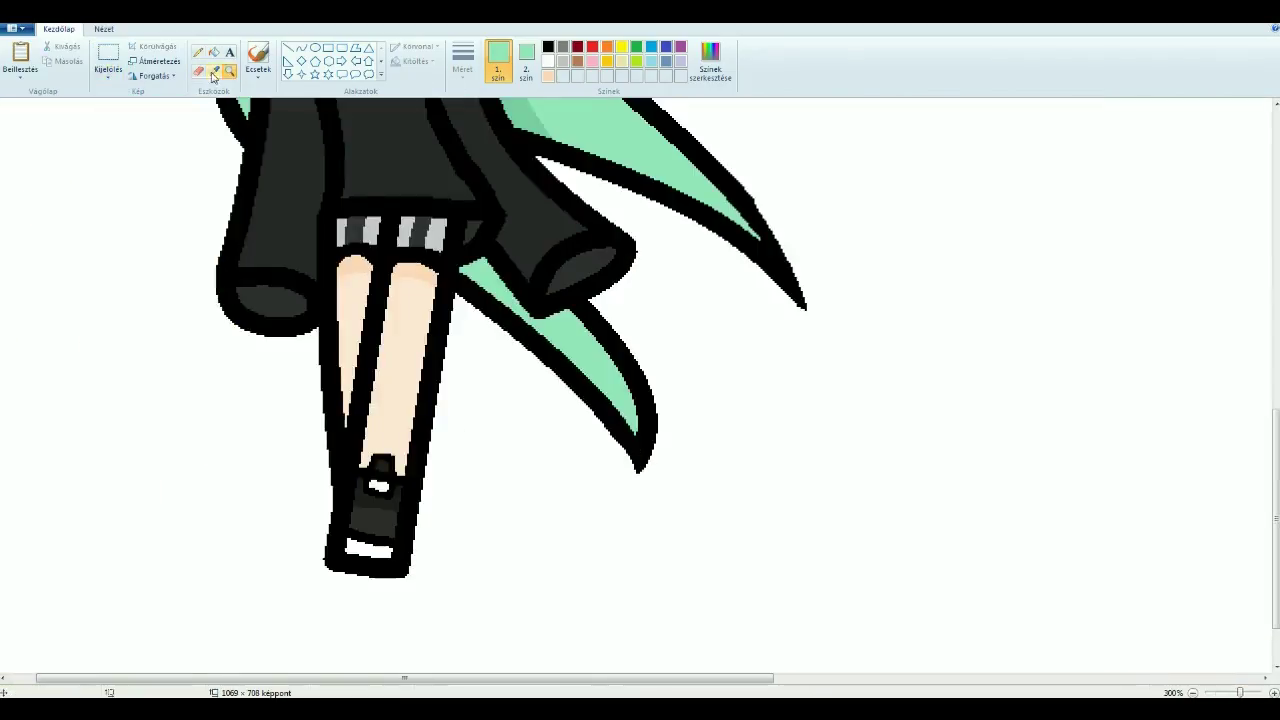
click(301, 47)
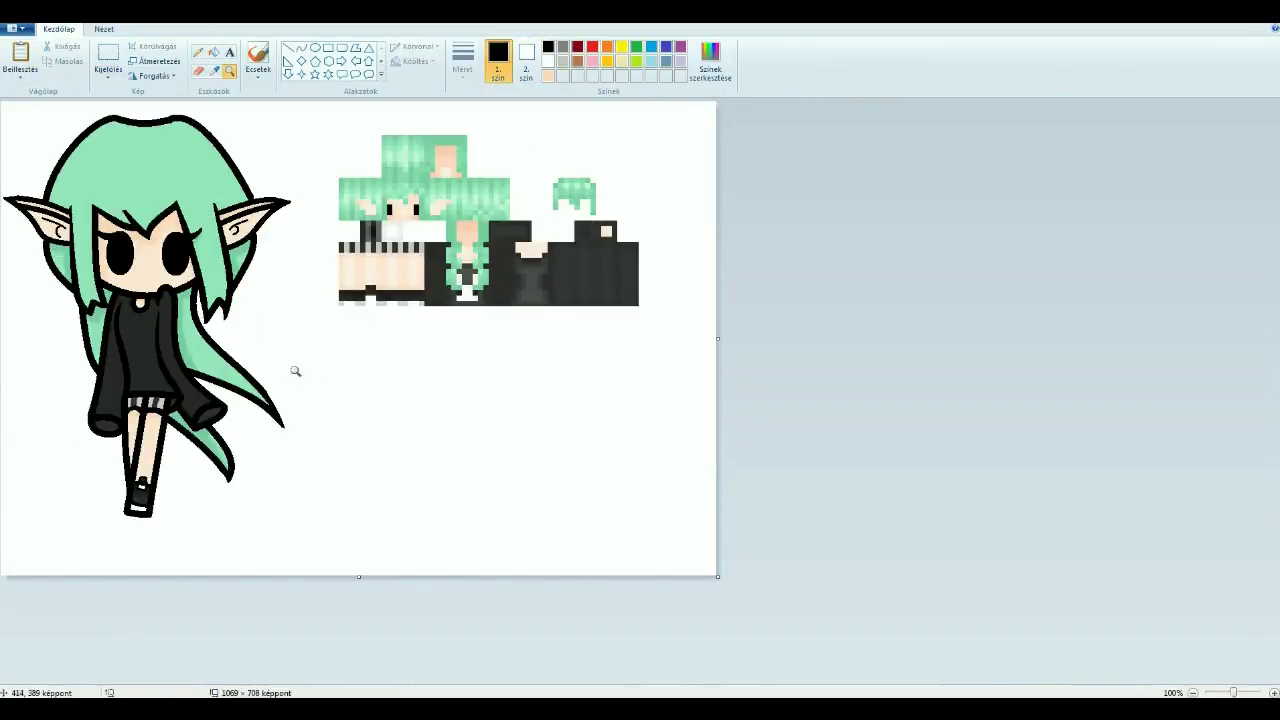
Step: Draw a black circle about 44 × 45 px below the texture as a bunny head and add a curved drooping ear
click(268, 359)
drag(336, 446, 425, 537)
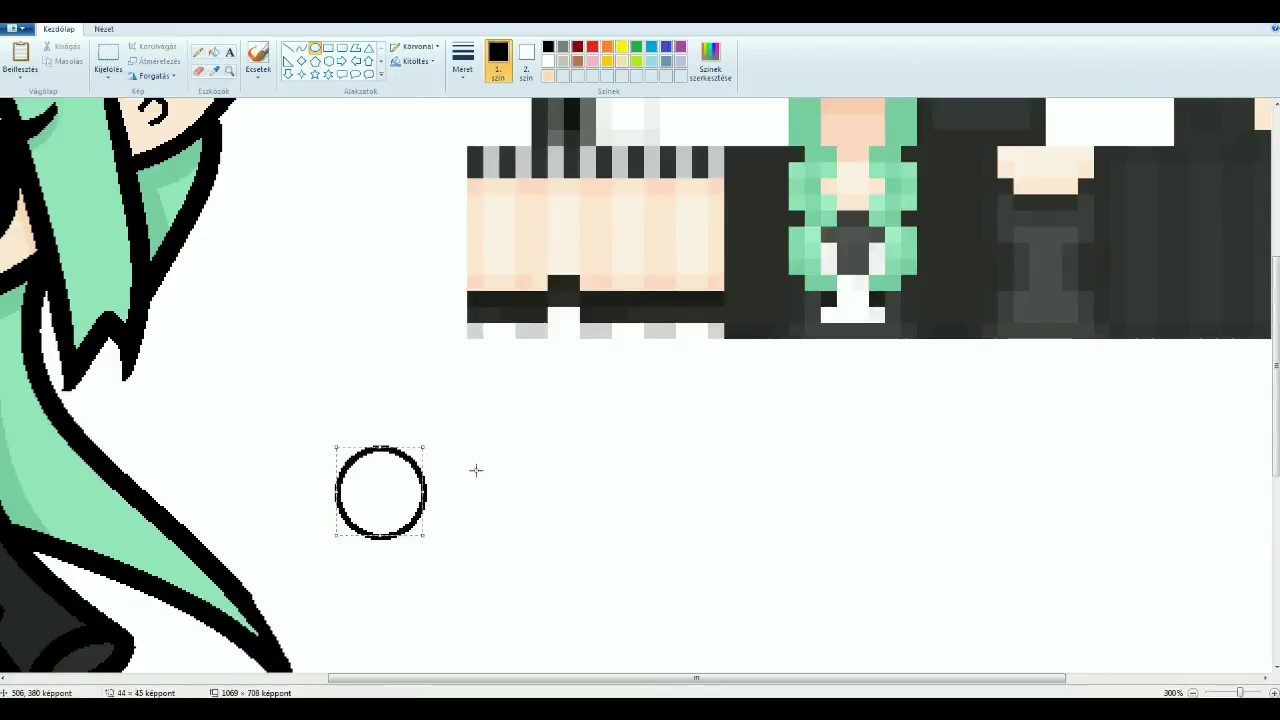
mouse_move(400, 277)
mouse_down()
mouse_move(300, 220)
mouse_move(263, 260)
mouse_move(325, 278)
mouse_up()
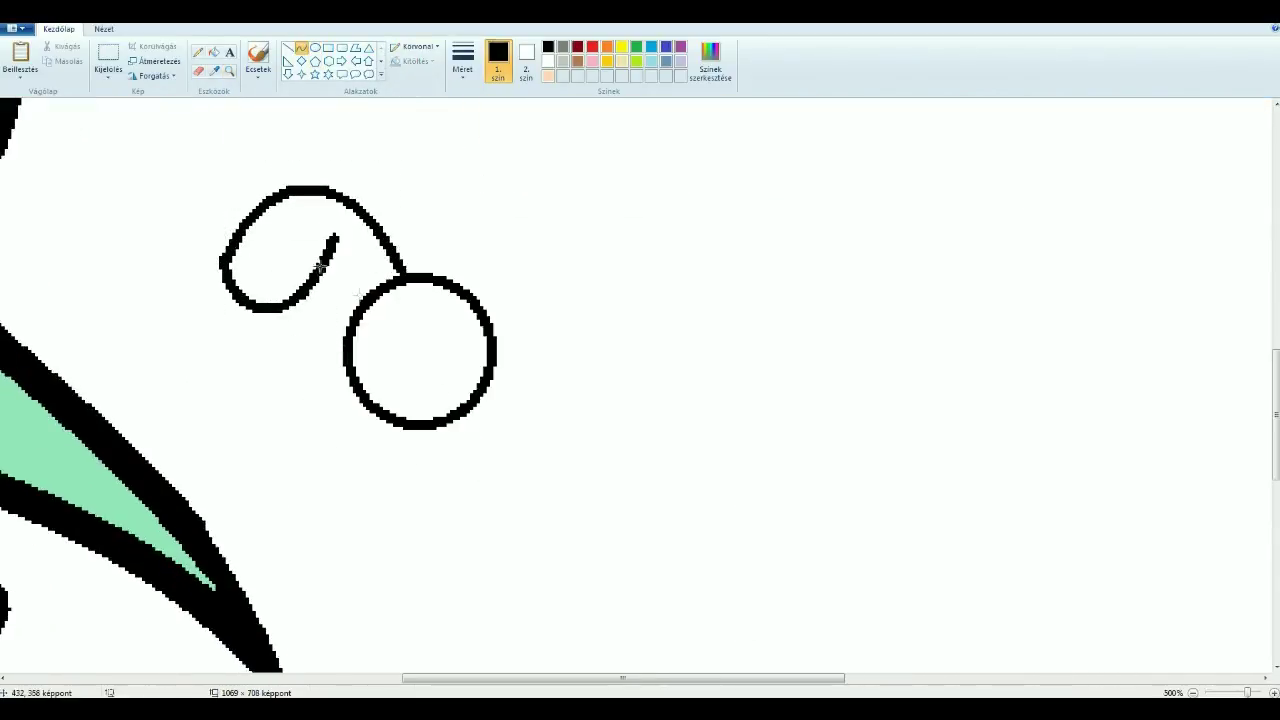
Step: Copy the bunny's ear, mirror the copy and attach it to the other side of the head
click(108, 60)
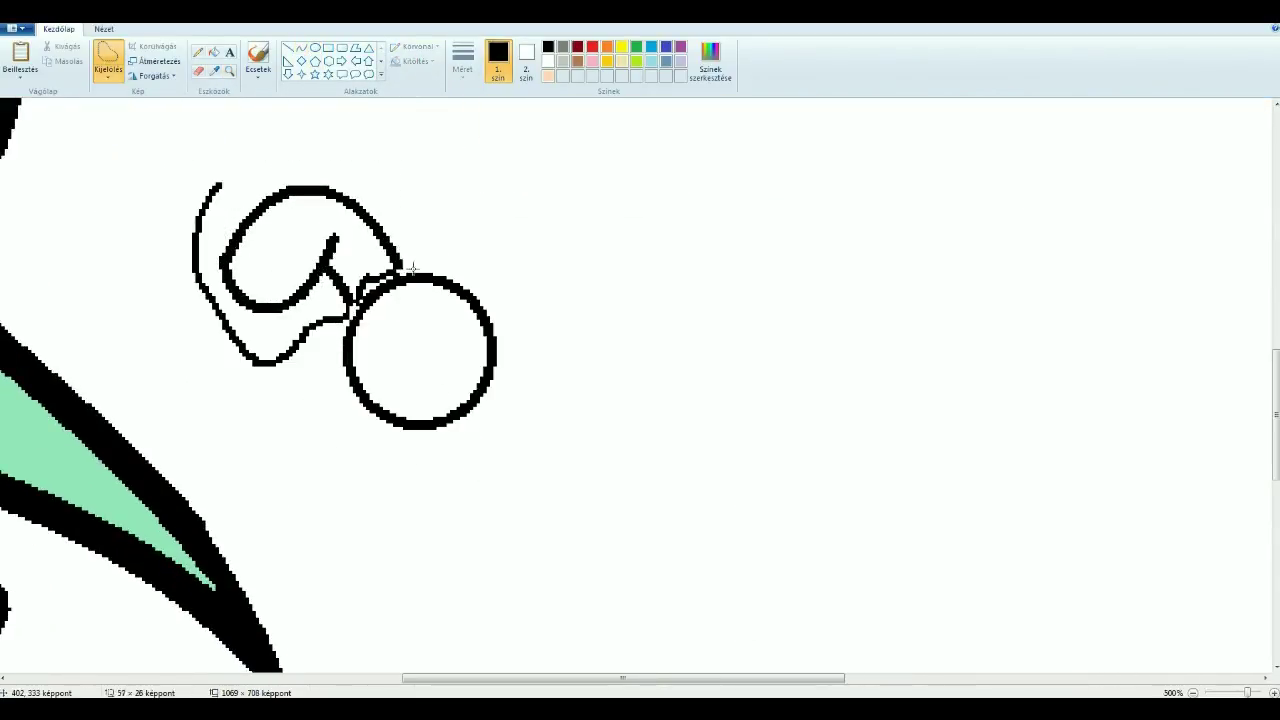
key(ctrl+c)
key(ctrl+v)
drag(126, 214, 525, 257)
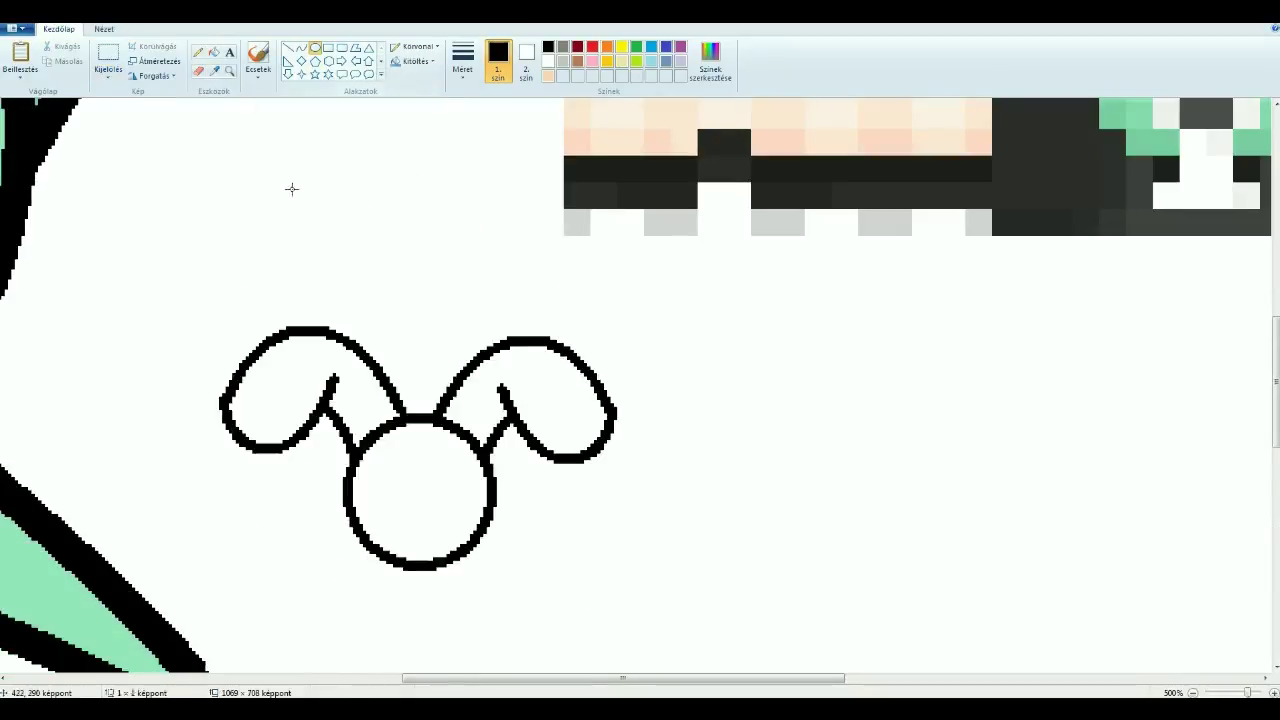
Step: Draw a small oval eye, duplicate it and place both ovals inside the bunny's head
drag(291, 188, 313, 230)
click(108, 60)
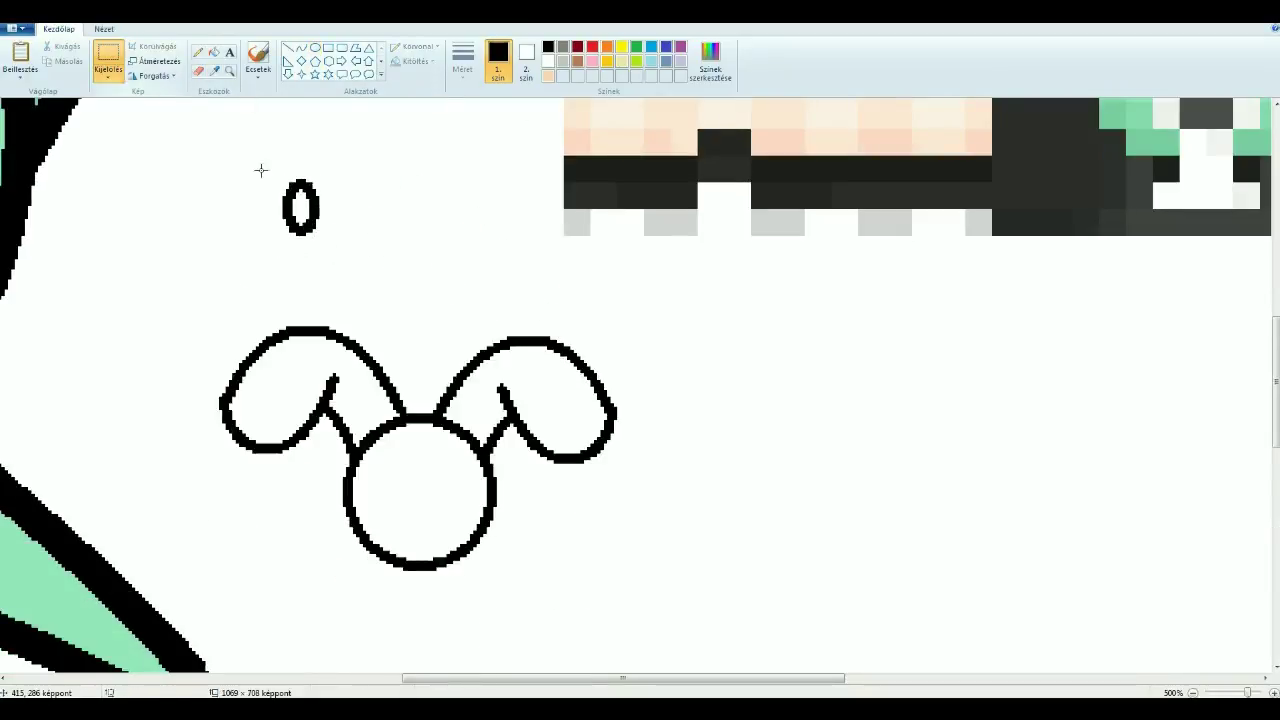
drag(257, 163, 352, 288)
drag(313, 217, 397, 505)
drag(13, 160, 423, 502)
Step: Try filling both bunny eyes with black, and undo the fills together with the second eye's placement
click(214, 52)
click(384, 493)
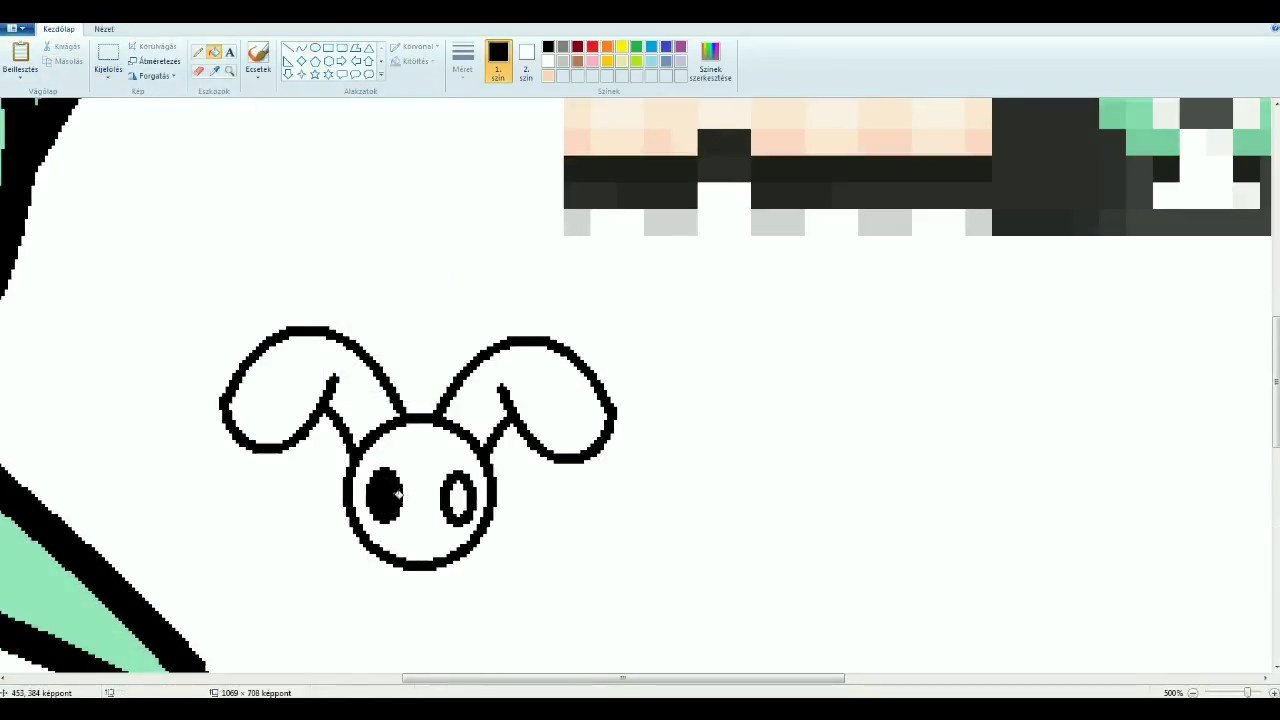
click(459, 497)
scroll(141, 152, right, 1)
key(ctrl+z)
key(ctrl+z)
key(ctrl+z)
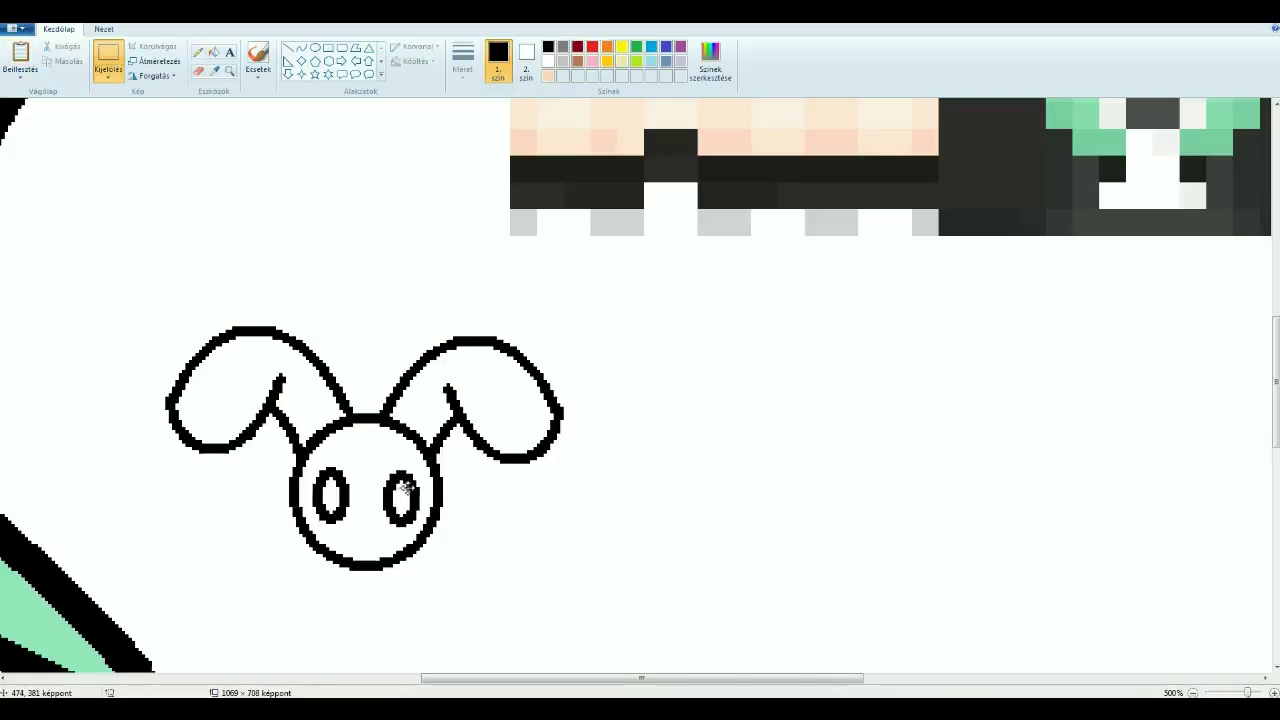
Step: Fill both bunny eyes with black and the head and ears with the off-white
click(213, 54)
click(333, 494)
click(403, 497)
scroll(603, 420, down, 3)
scroll(701, 435, up, 3)
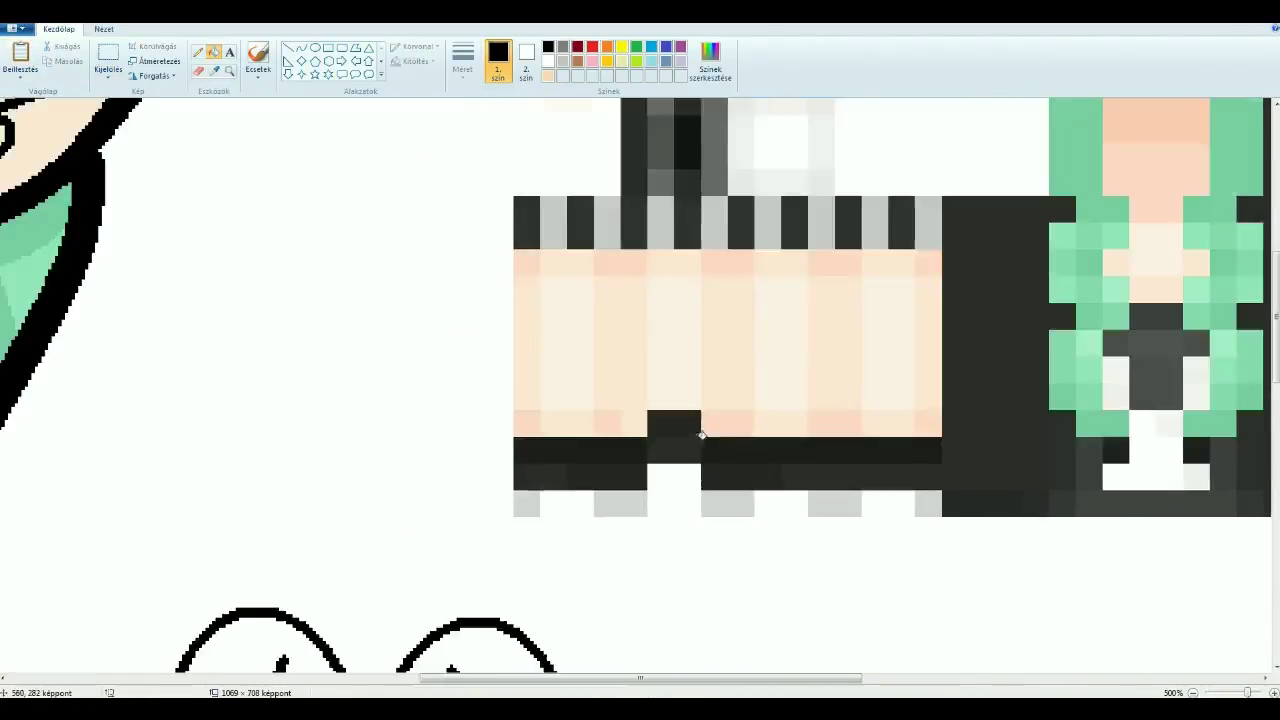
click(510, 410)
click(215, 400)
Step: Select the whole bunny, cut it and paste it back into the drawing beside the dress
click(108, 55)
drag(109, 263, 643, 591)
right_click(640, 437)
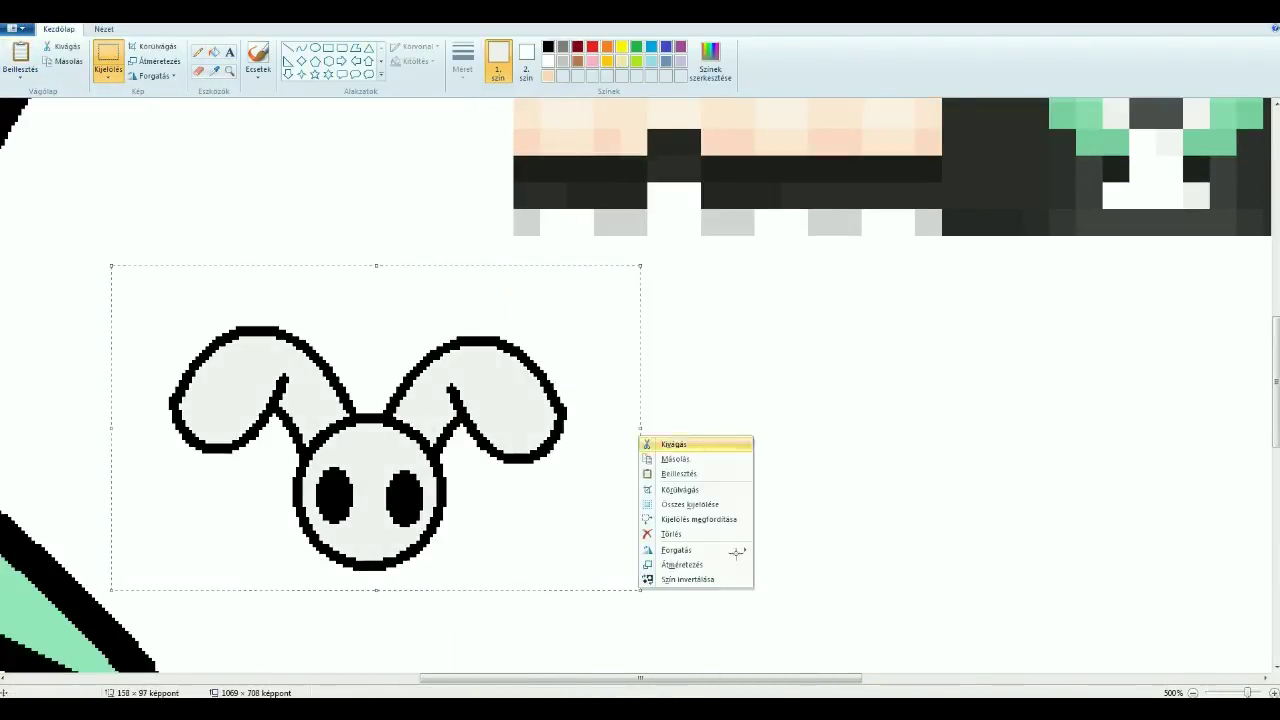
click(672, 446)
key(ctrl+v)
drag(528, 428, 1272, 486)
Step: Try shrinking the bunny selection to 98 × 72 px and moving it onto the dress, and undo these changes
click(108, 78)
click(150, 197)
right_click(1006, 262)
key(Escape)
drag(1262, 532, 1165, 469)
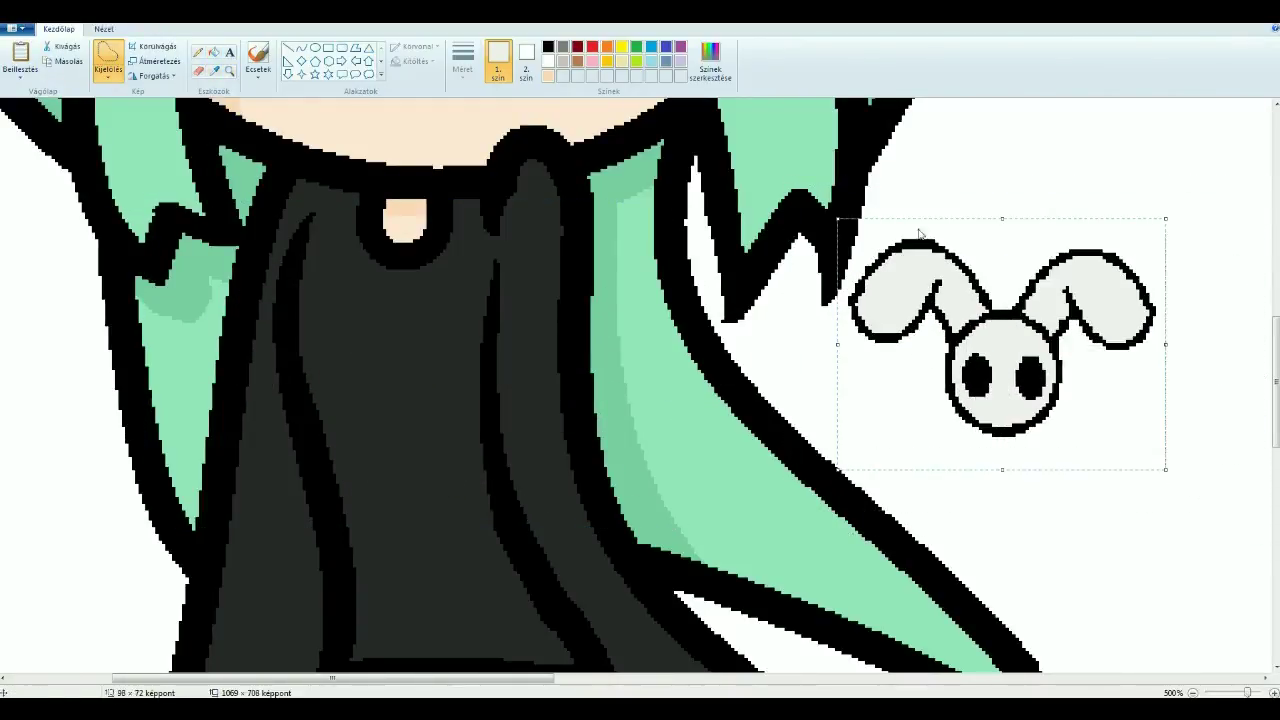
drag(1016, 381, 503, 437)
key(ctrl+z)
key(ctrl+z)
key(ctrl+z)
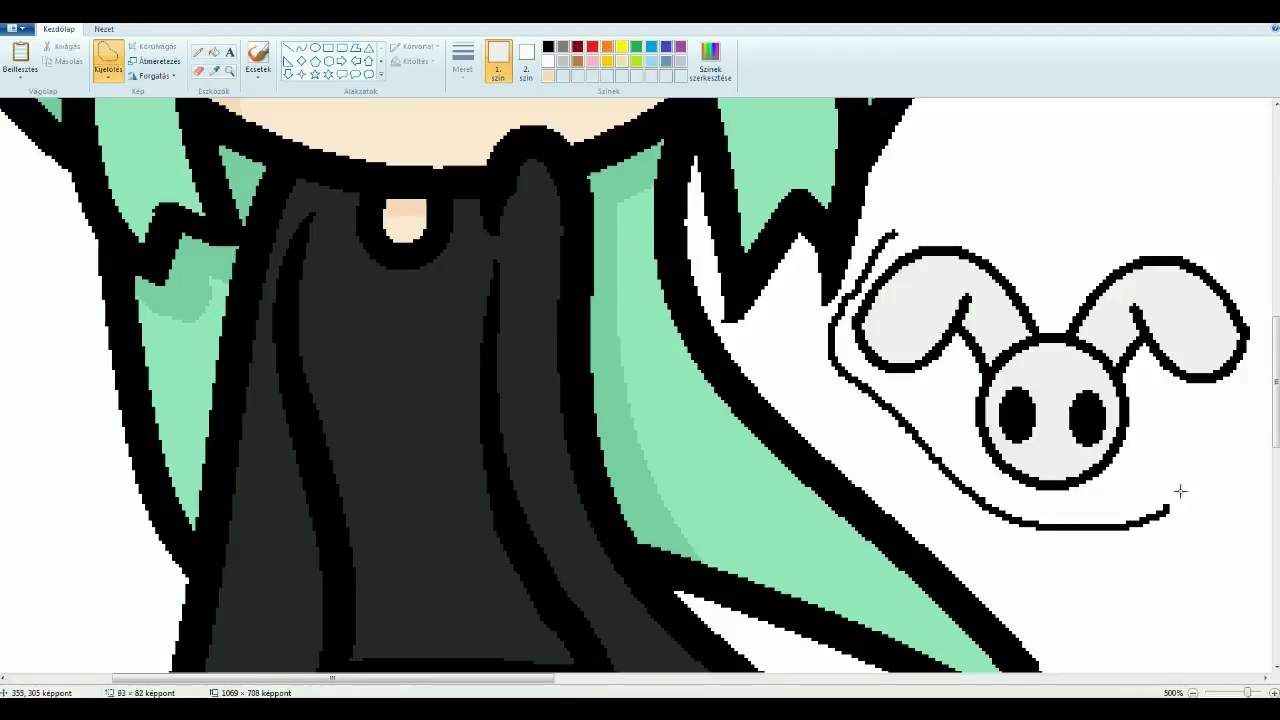
Step: Try placing the freehand-selected bunny on the dress again, undo it and delete the selection
drag(831, 557, 938, 460)
drag(1055, 428, 505, 463)
key(ctrl+z)
drag(986, 357, 380, 494)
key(Delete)
Step: Paste the bunny again and position a small copy as a print on the front of the dress
key(ctrl+Page_Down)
key(ctrl+Page_Down)
key(ctrl+Page_Down)
key(ctrl+Page_Down)
key(ctrl+v)
right_click(194, 172)
drag(33, 120, 158, 352)
click(113, 56)
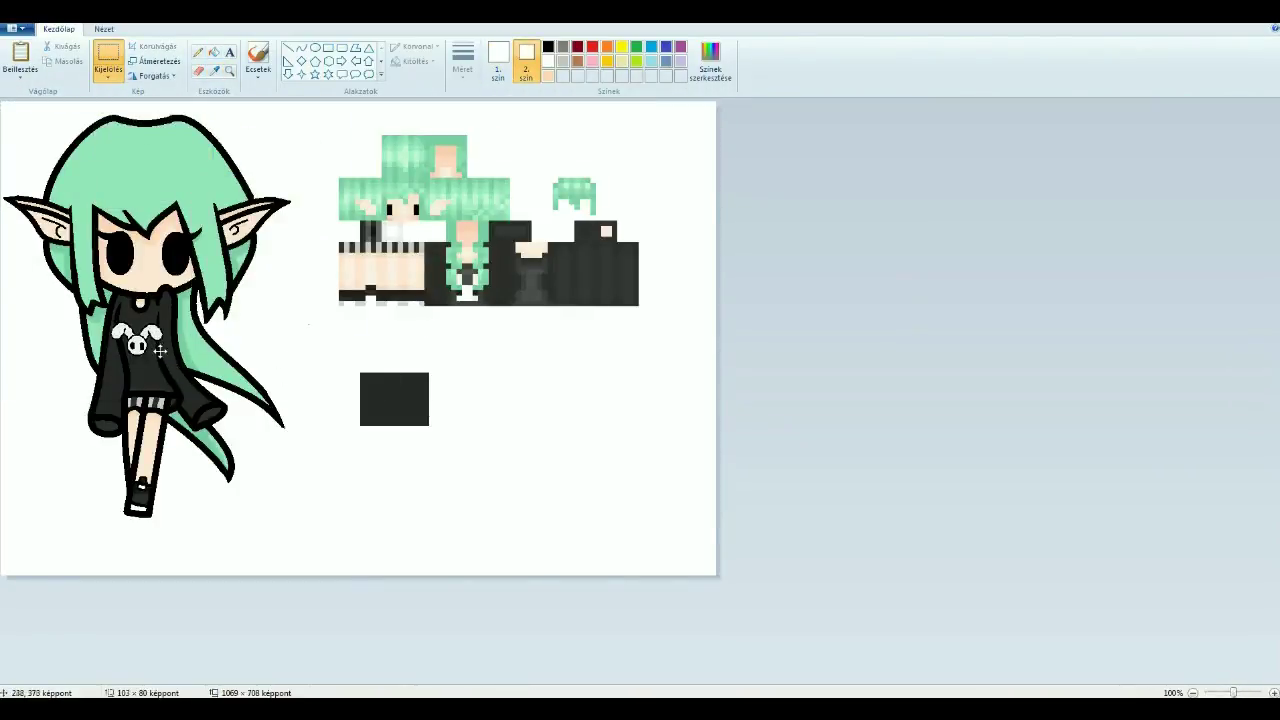
click(267, 323)
key(ctrl+z)
click(498, 60)
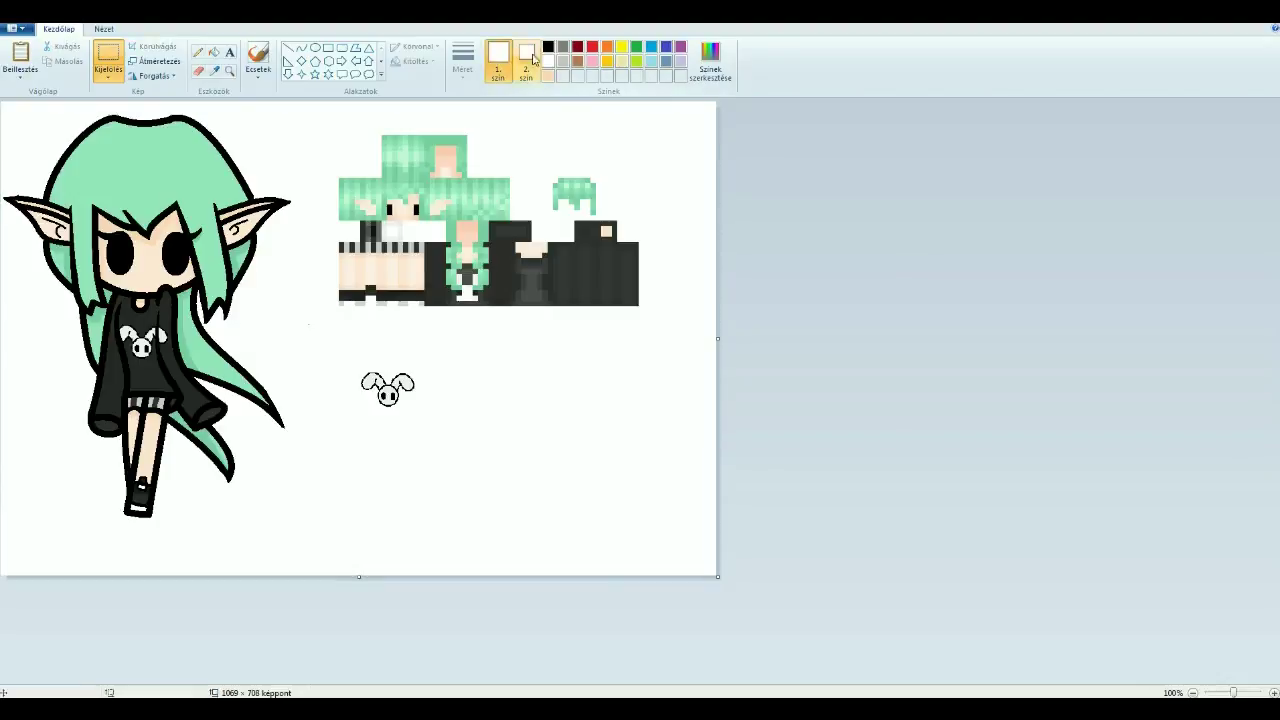
Step: Clean up the bunny print with the Pencil, trimming the ears where they meet the sleeves
click(198, 53)
key(ctrl+Page_Up)
key(ctrl+Page_Up)
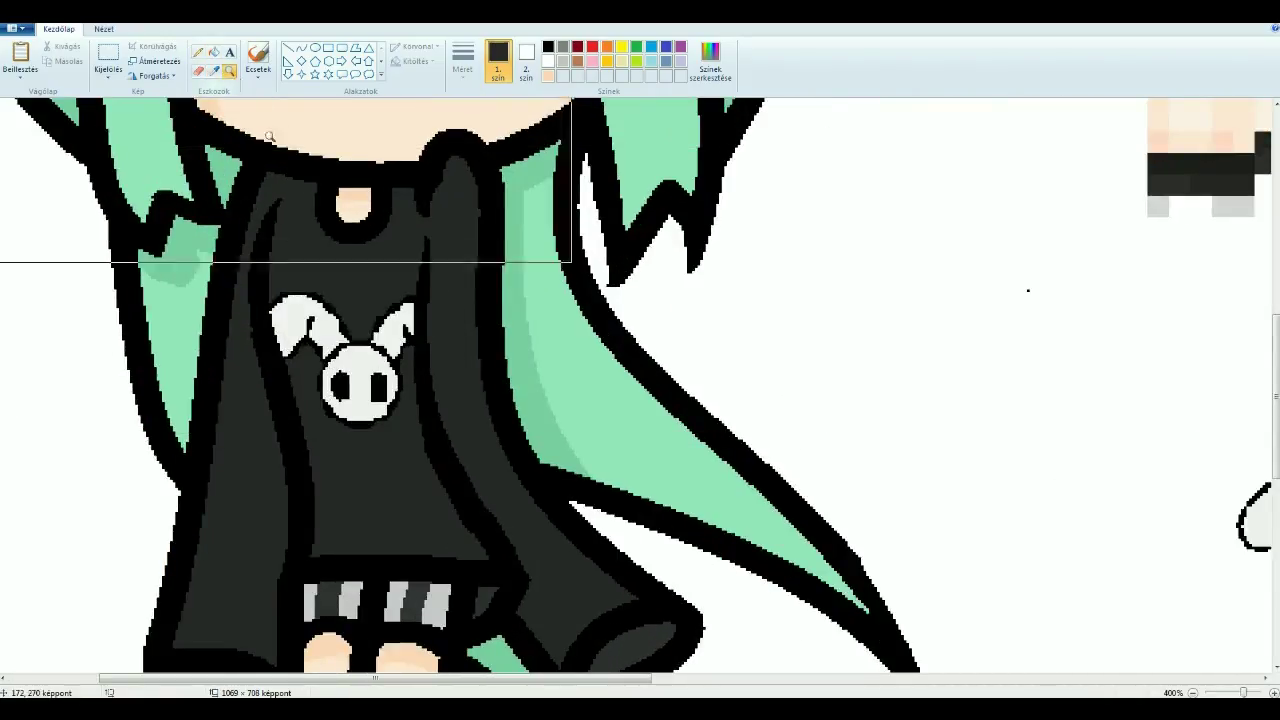
Step: Fill the head and both ears of the spare bunny beside the character with black
key(ctrl+Page_Down)
click(214, 52)
click(672, 338)
click(708, 313)
click(636, 313)
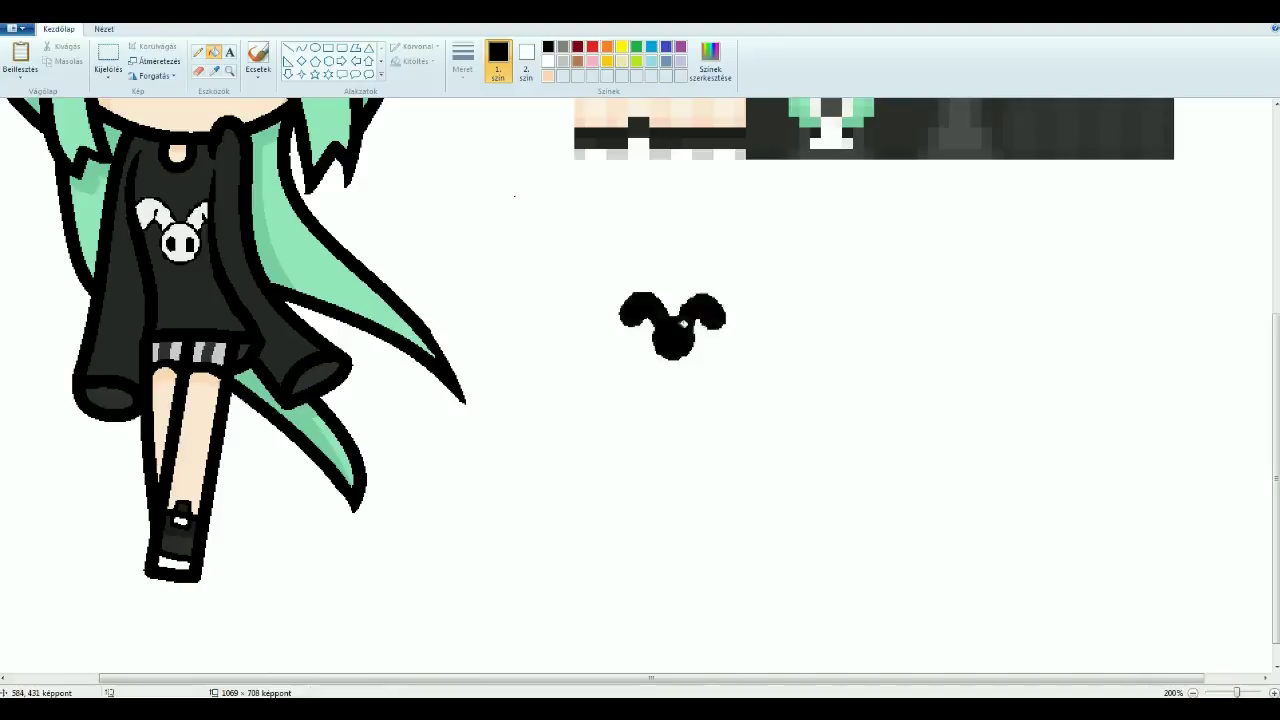
Step: Reduce the canvas width to 499 px, cutting off the skin texture and the spare bunny
scroll(640, 380, up, 5)
click(229, 71)
right_click(400, 340)
drag(717, 338, 333, 345)
Step: Write an initials signature freehand in black and move it between the legs and the lower hair strand
click(160, 470)
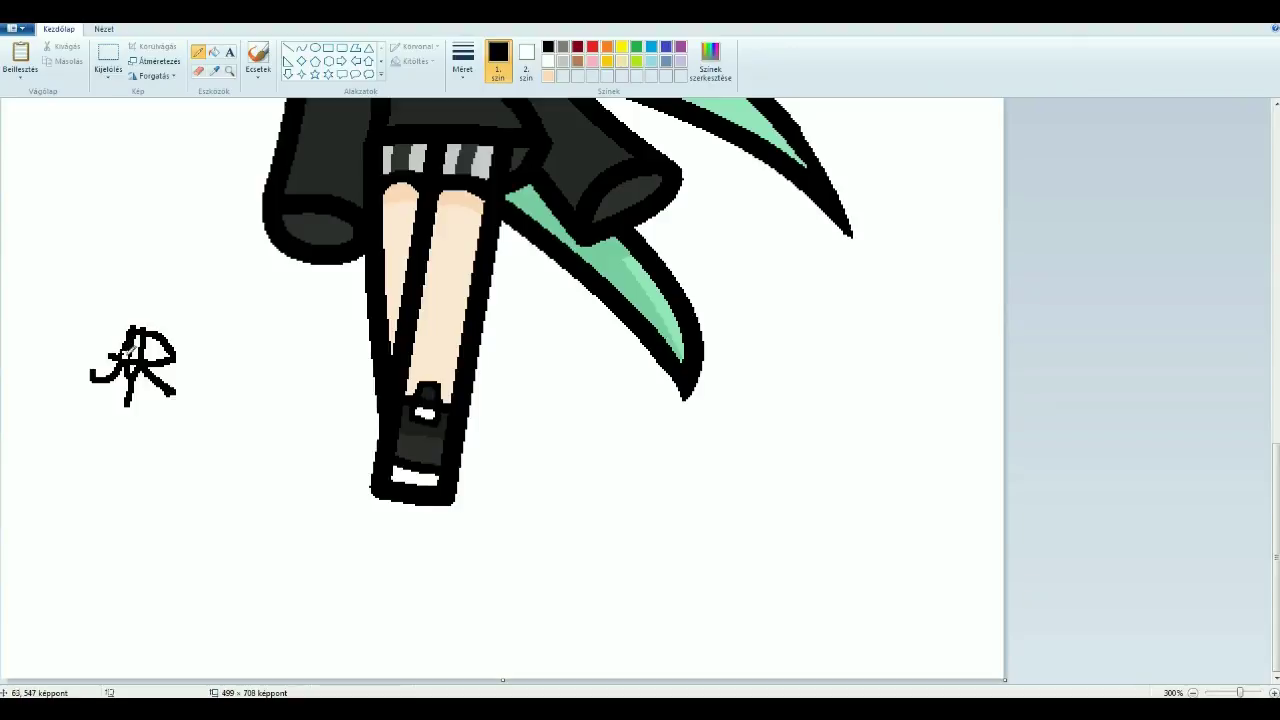
click(103, 76)
drag(63, 277, 229, 457)
drag(140, 370, 540, 339)
click(294, 323)
Step: Reduce the canvas height to 651 px, trimming the empty space below the shoe
scroll(514, 560, up, 5)
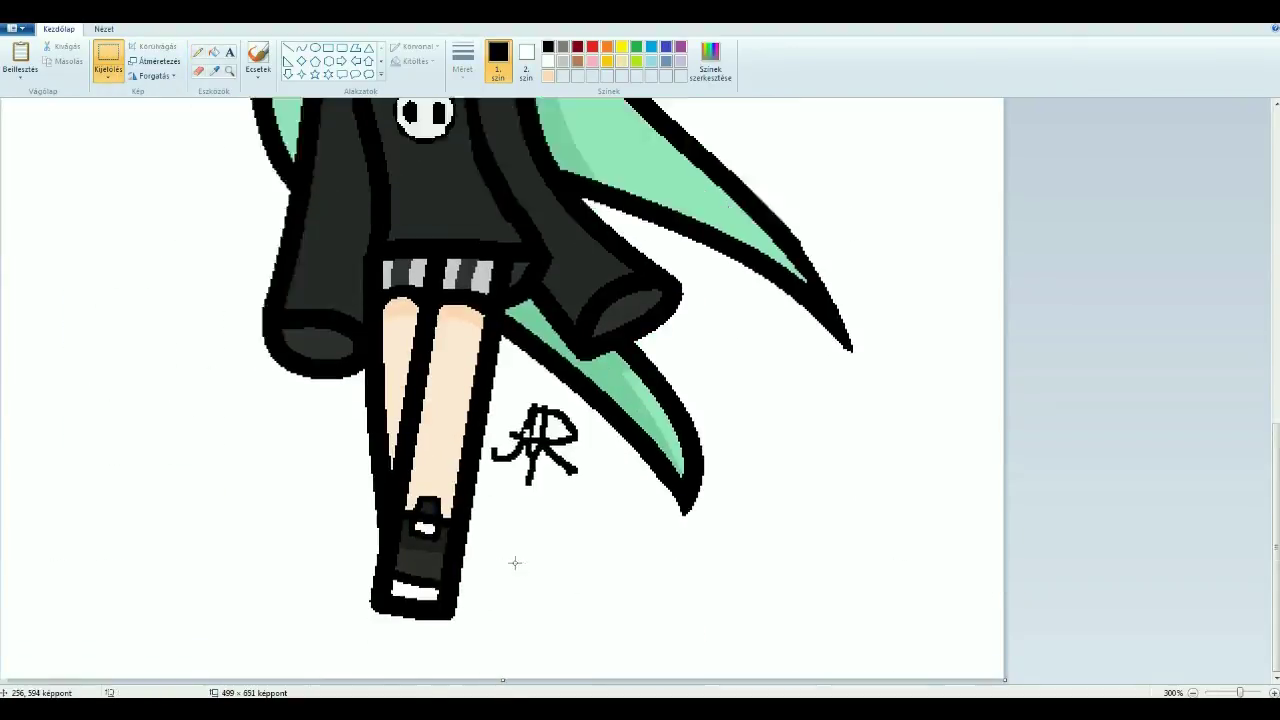
drag(906, 318, 962, 360)
right_click(962, 360)
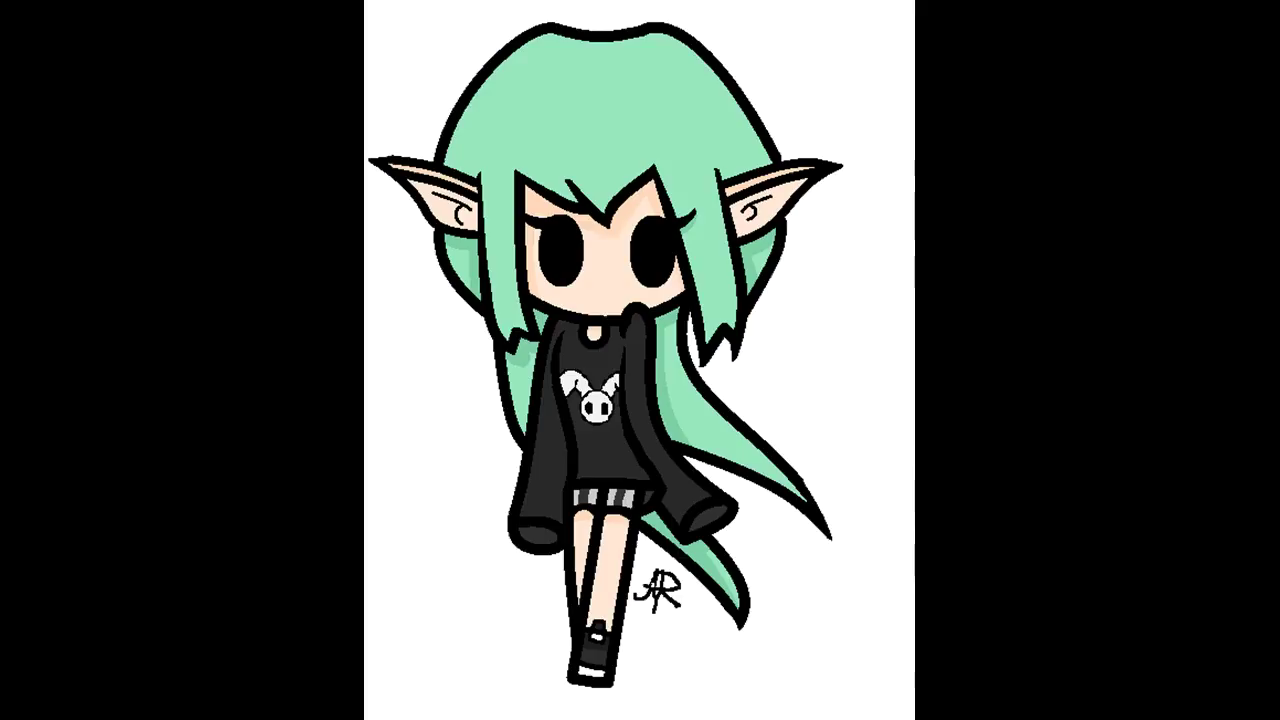